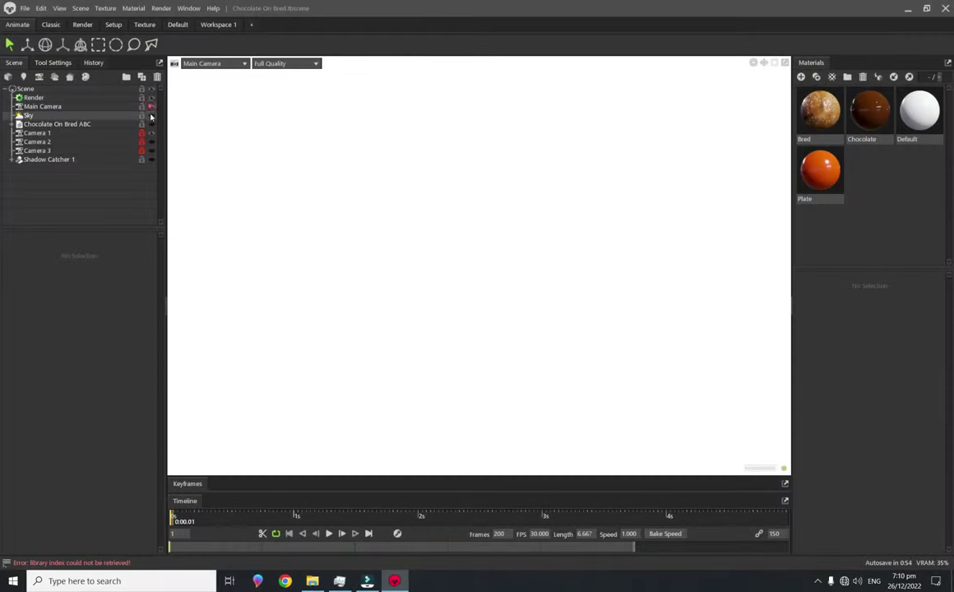
Make the bread-and-plate model and Shadow Catcher 1 visible, and orbit around them.
click(151, 124)
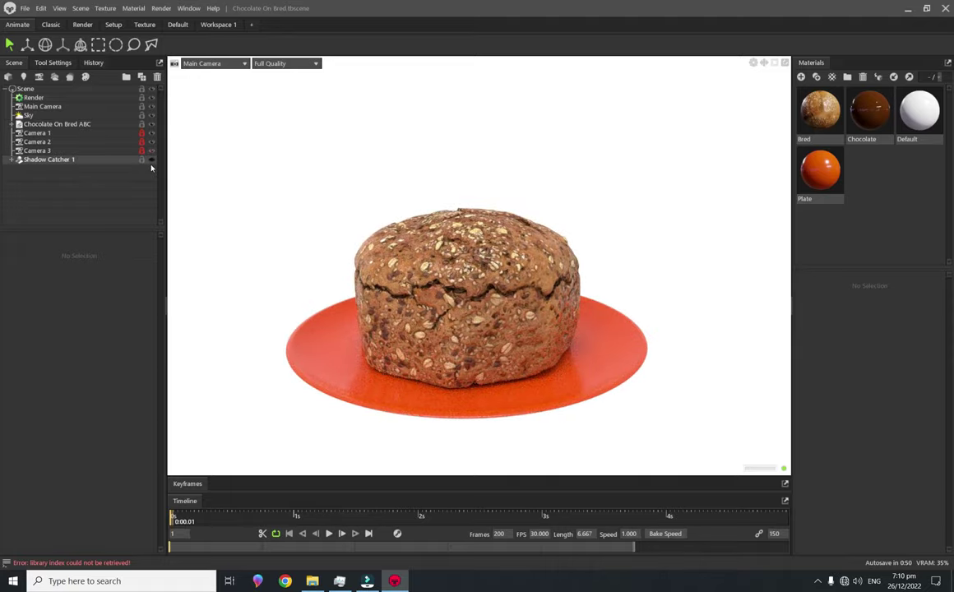
click(152, 160)
drag(221, 202, 462, 365)
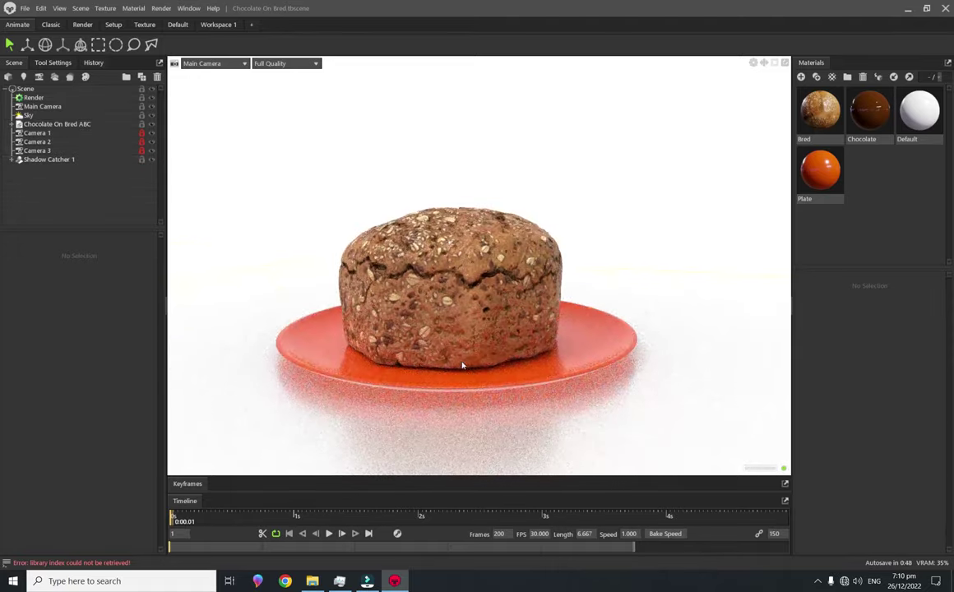
drag(413, 302, 475, 301)
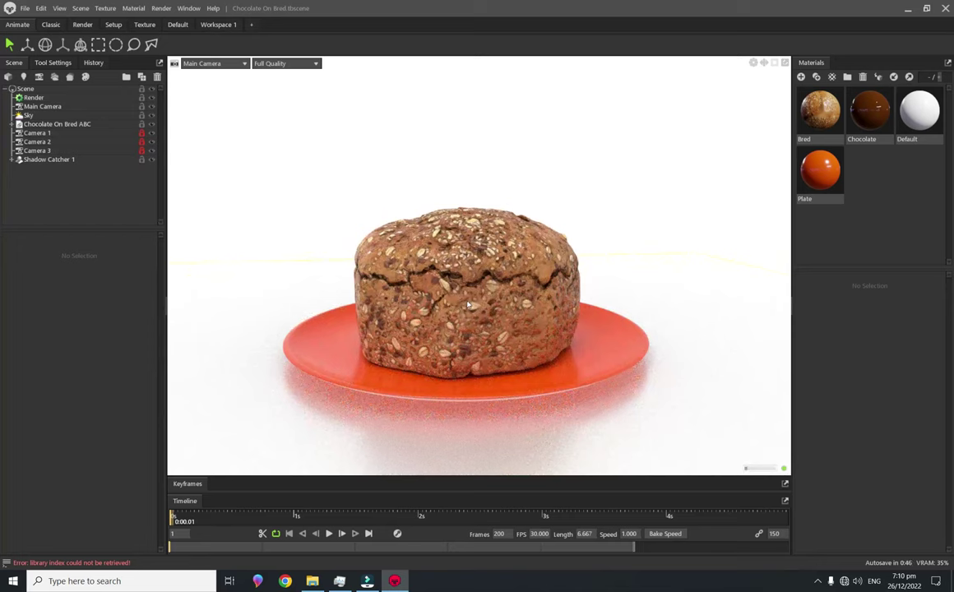
Review the model's settings, the viewport camera list and Render menu, then select Shadow Catcher 1.
click(83, 126)
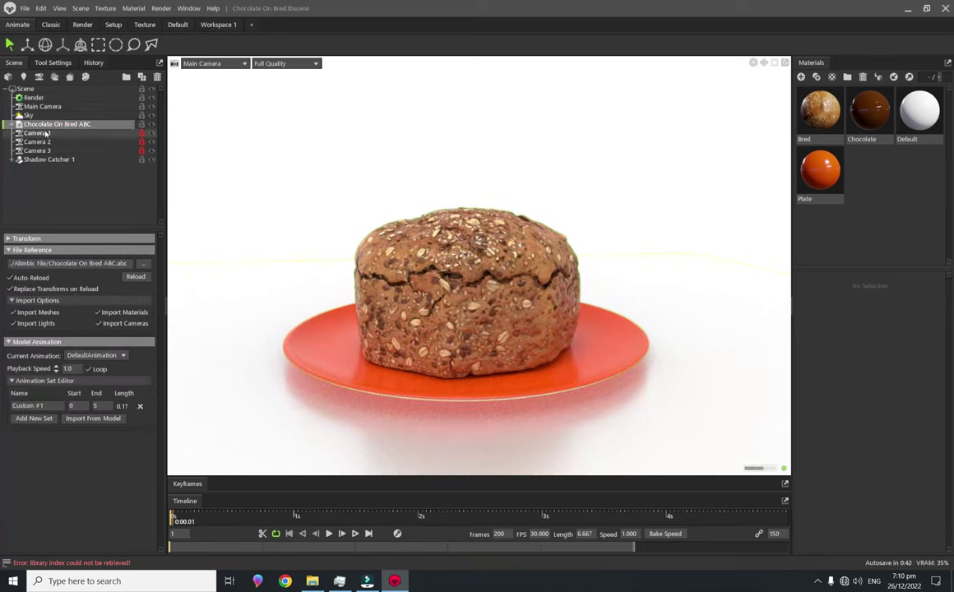
click(225, 62)
mouse_move(204, 74)
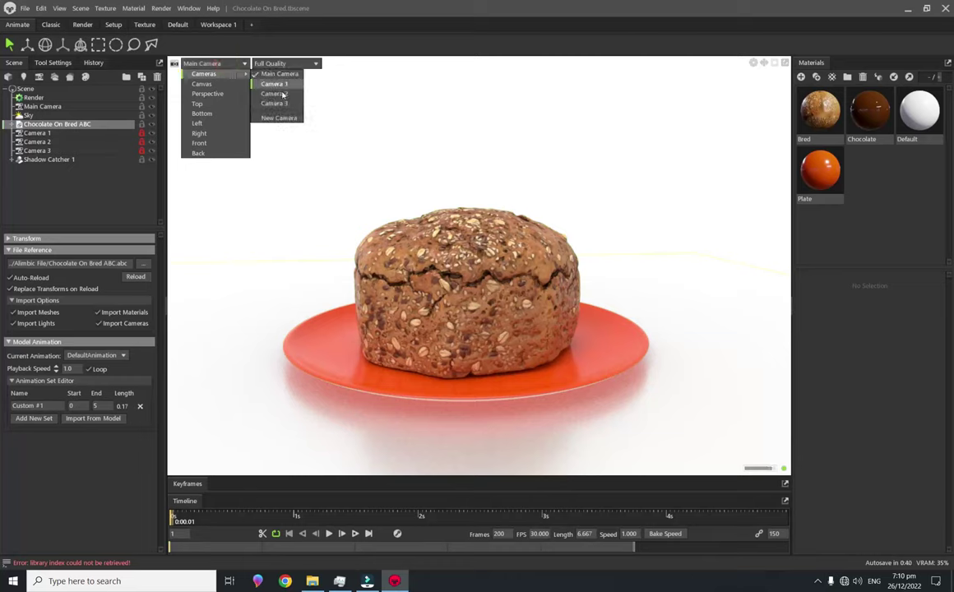
click(188, 8)
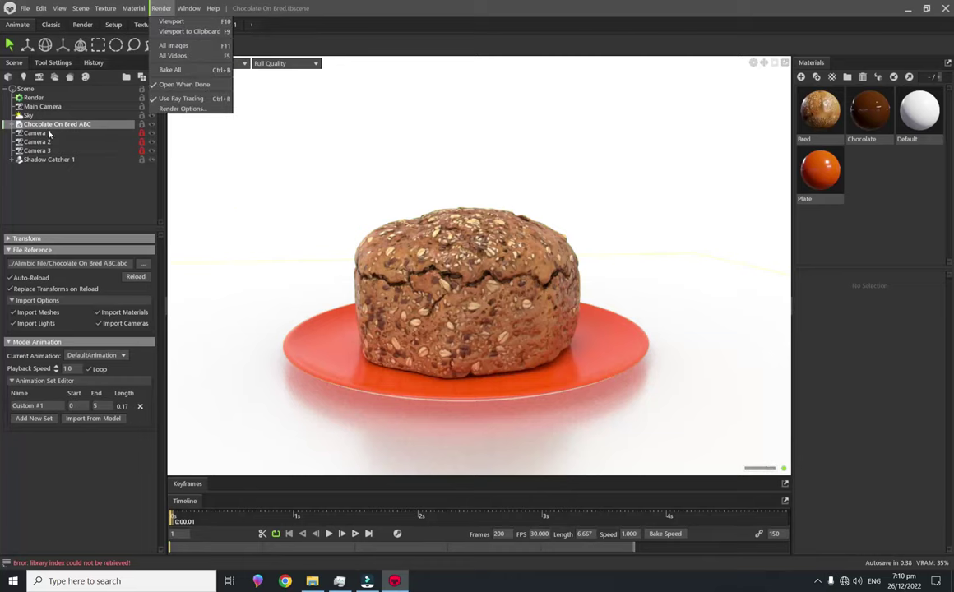
click(62, 204)
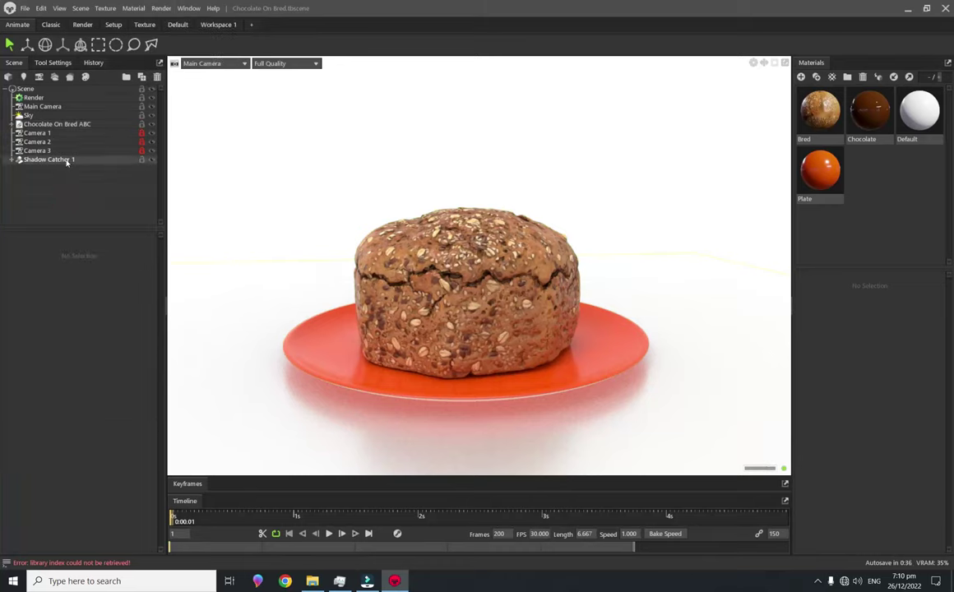
click(61, 160)
Compare Shadow Catcher 1 on and off, keep shadow opacity at 1.0, and adjust fade.
click(151, 161)
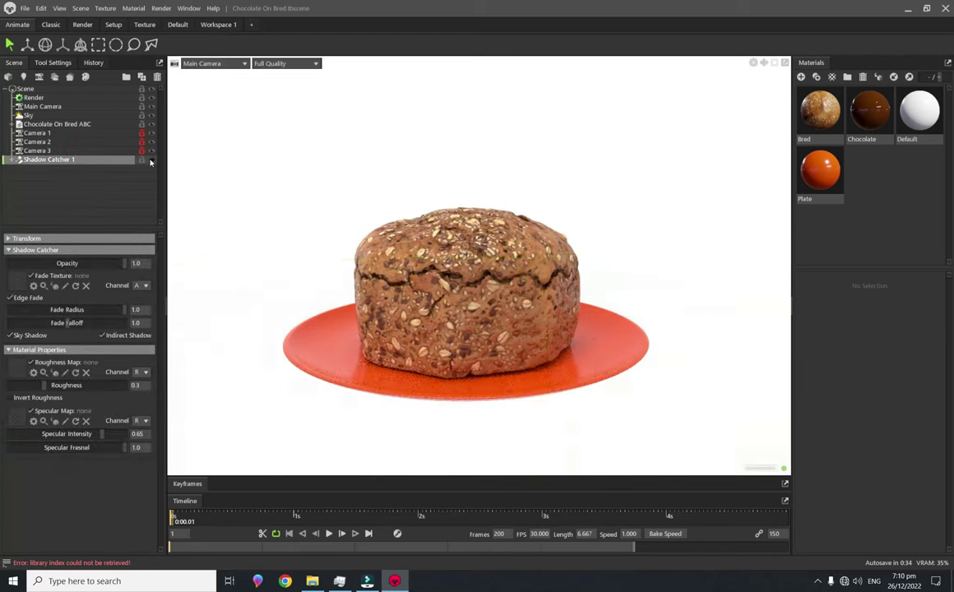
click(151, 160)
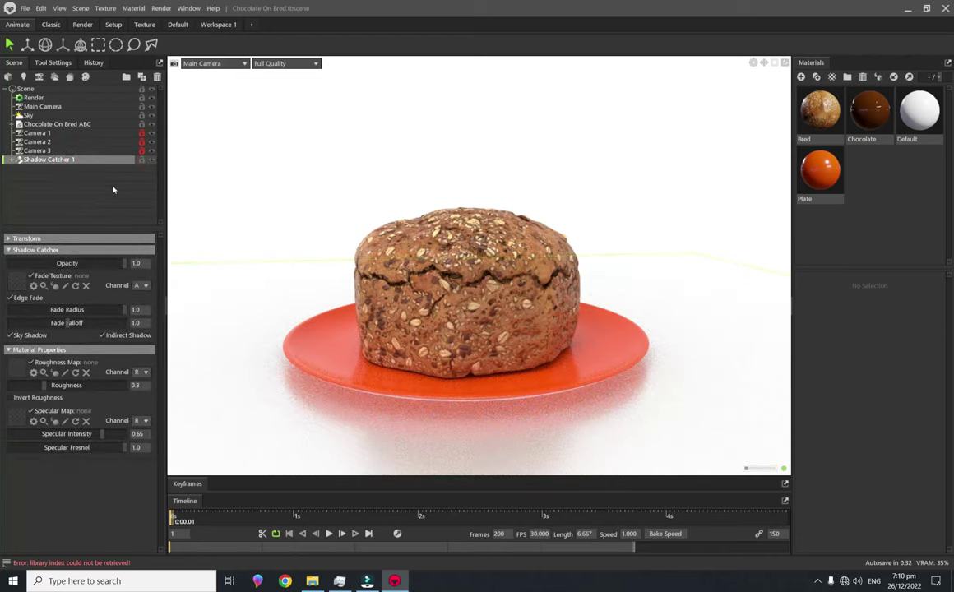
click(89, 204)
click(45, 159)
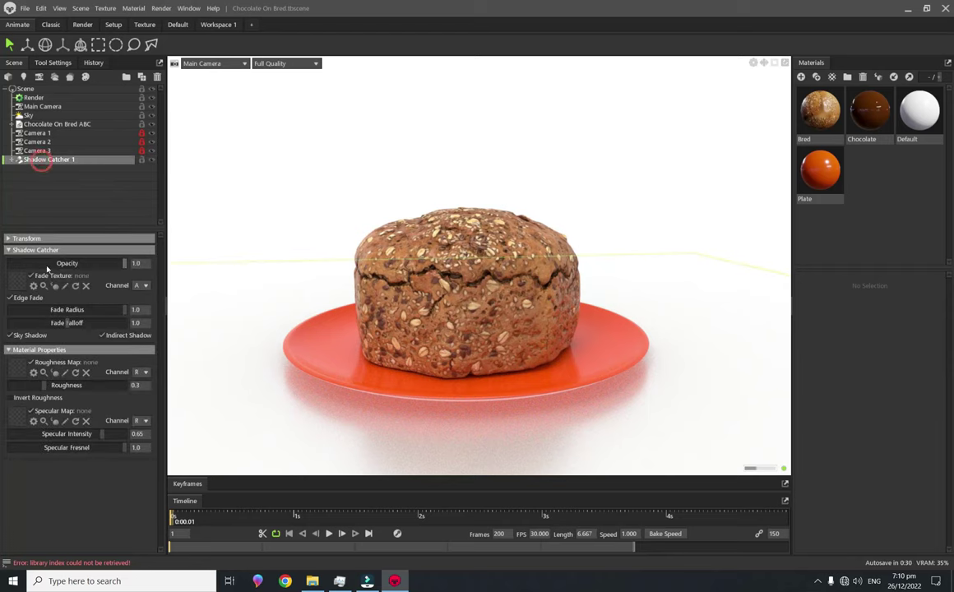
click(118, 264)
key(ctrl+z)
drag(107, 310, 117, 315)
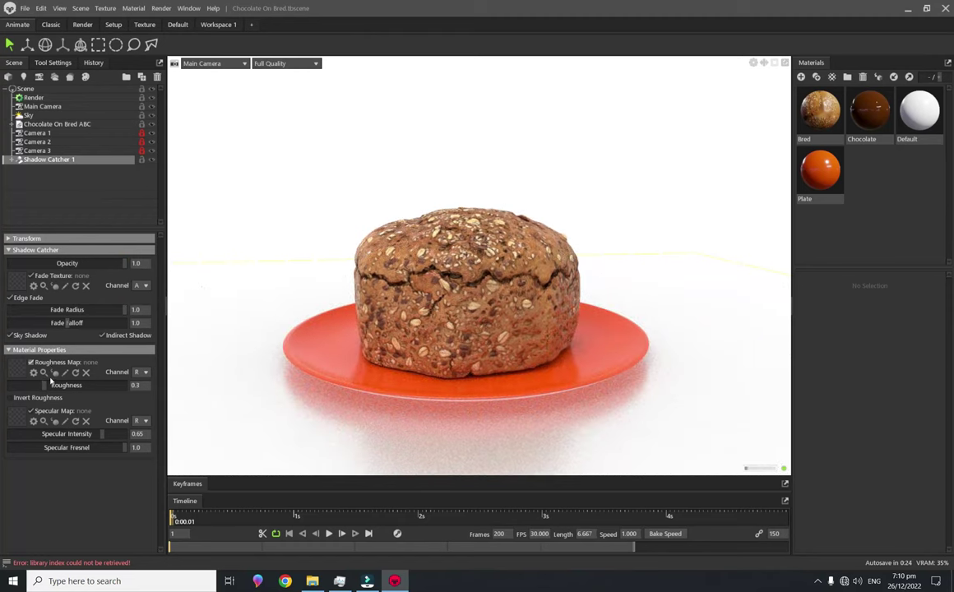
Test a fully glossy ground with specular intensity 1.0 and an adjusted fresnel.
drag(46, 386, 10, 386)
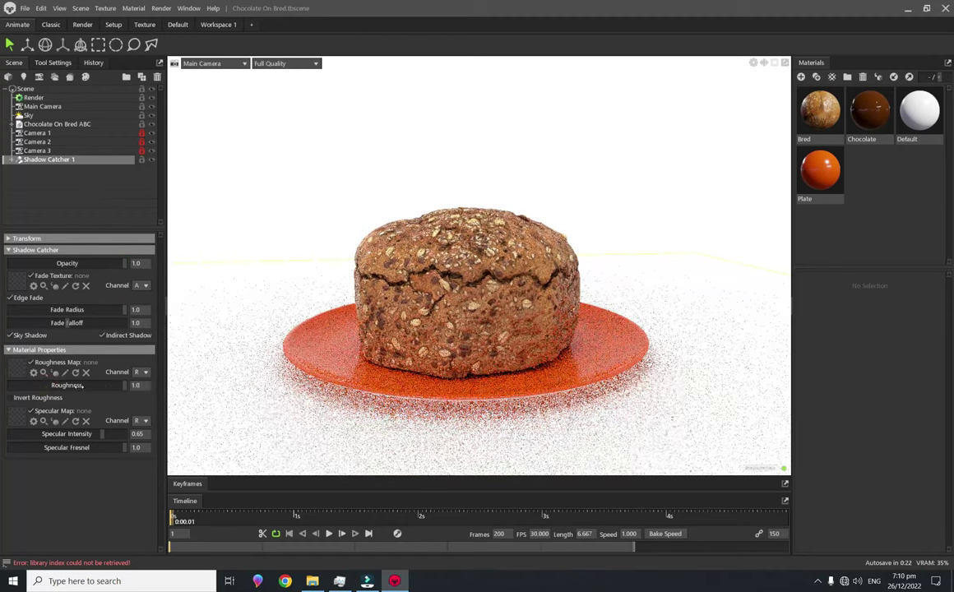
scroll(457, 338, up, 2)
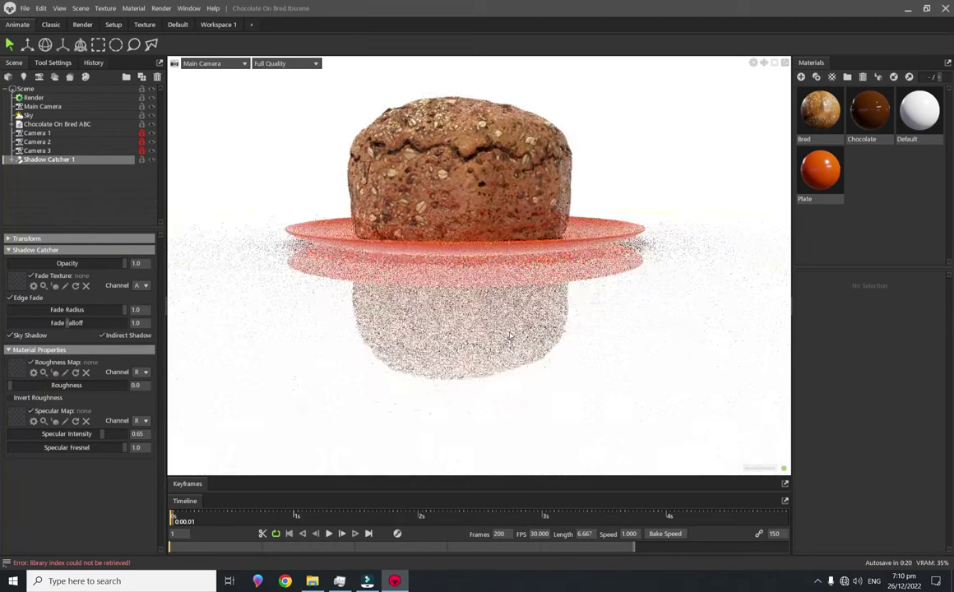
scroll(458, 338, up, 2)
scroll(458, 338, up, 2)
scroll(459, 339, up, 1)
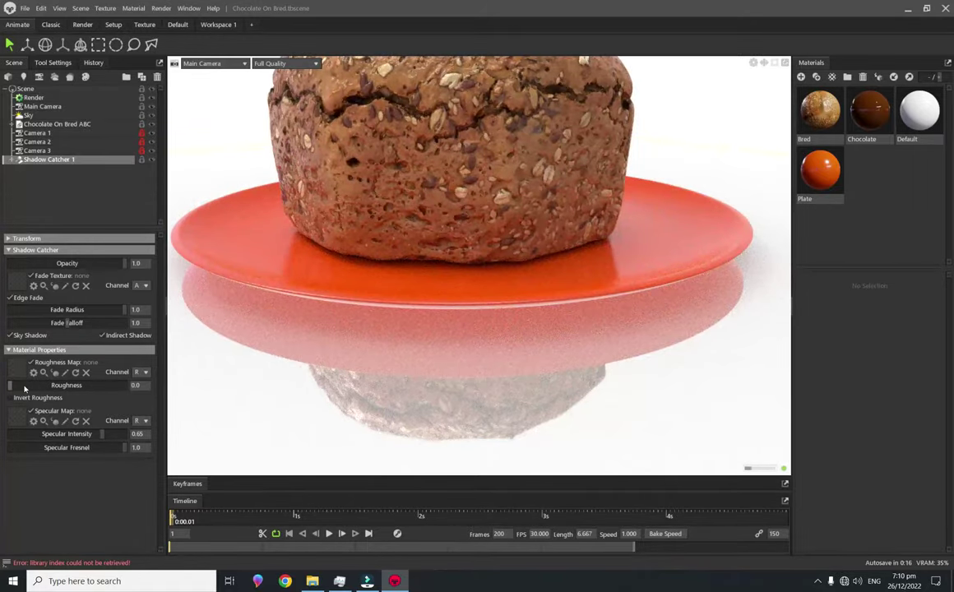
click(114, 436)
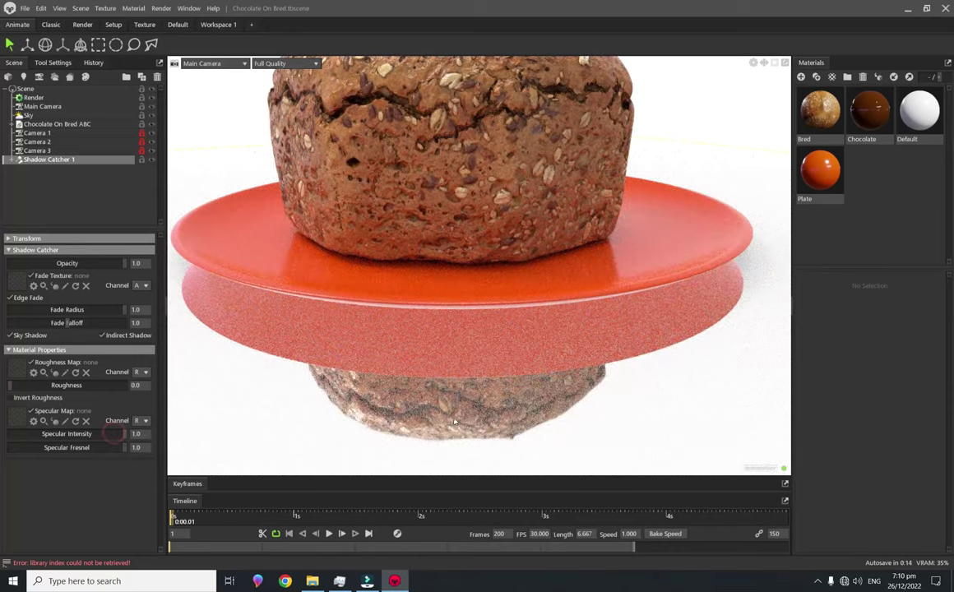
click(106, 451)
Settle the ground at roughness 0.139 and specular intensity 0.65 for a blurred reflection.
mouse_move(35, 385)
mouse_down()
mouse_move(119, 392)
mouse_move(79, 396)
mouse_up()
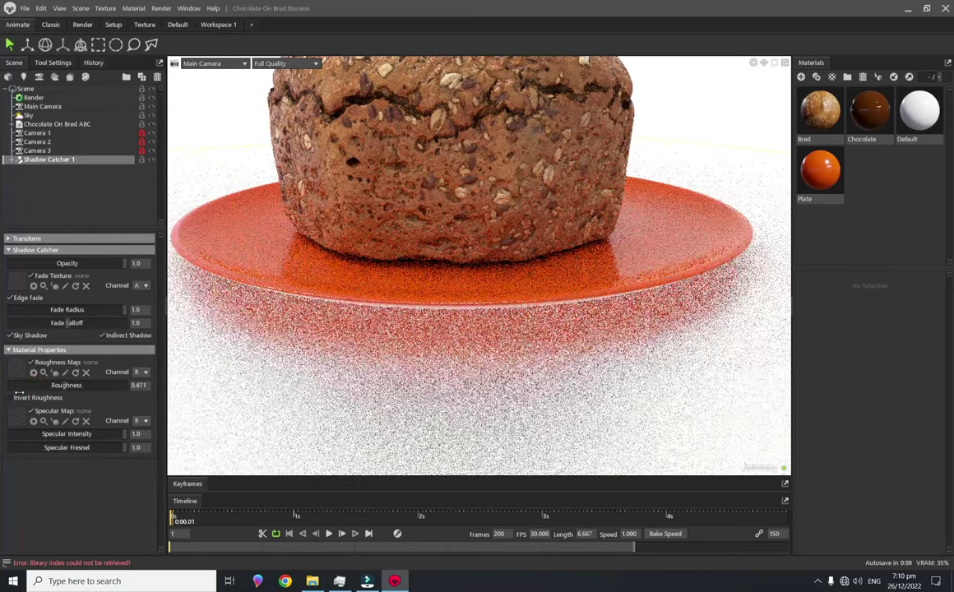
drag(132, 434, 101, 434)
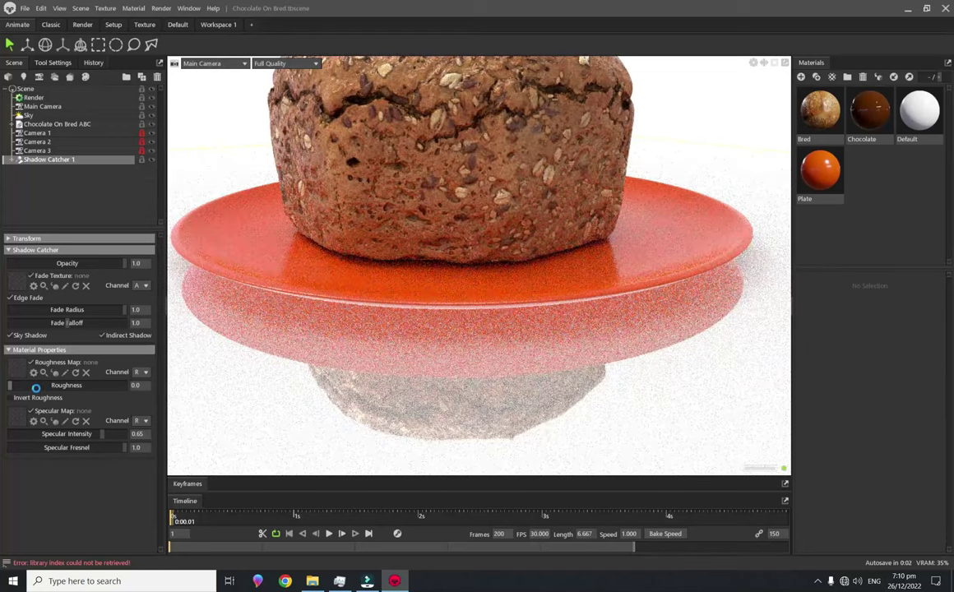
drag(11, 385, 22, 385)
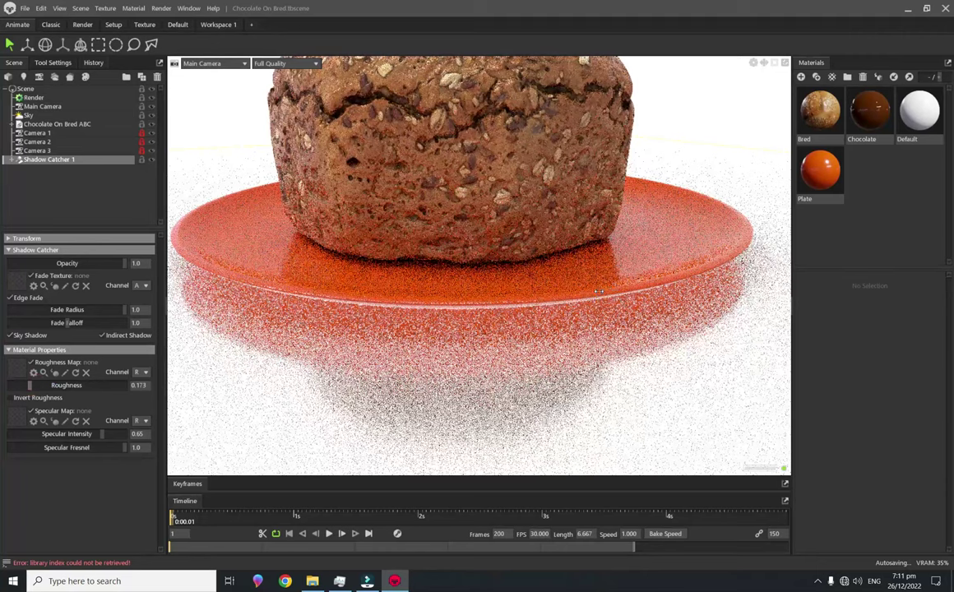
scroll(576, 280, down, 3)
scroll(535, 269, down, 2)
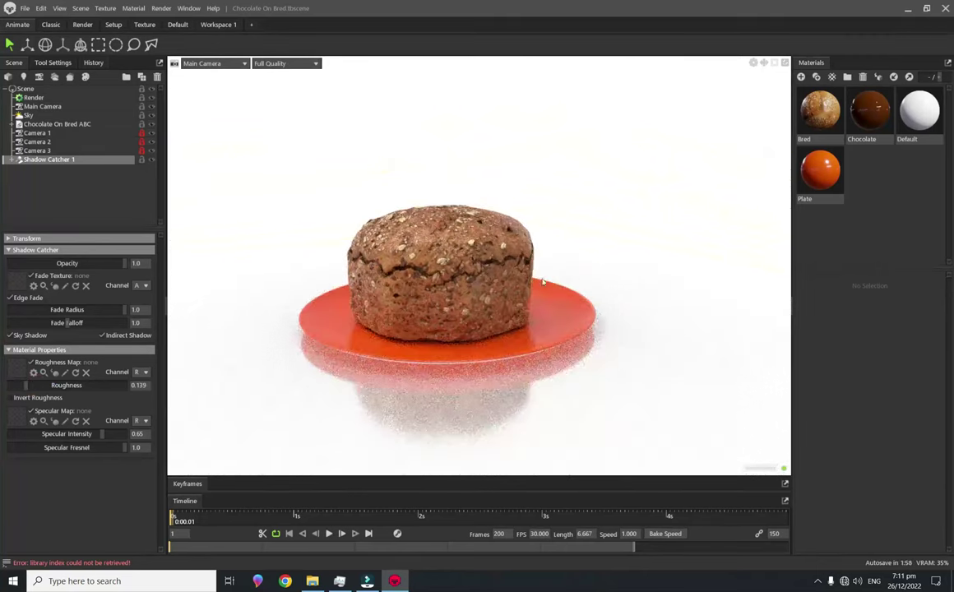
scroll(543, 282, up, 3)
scroll(451, 289, down, 1)
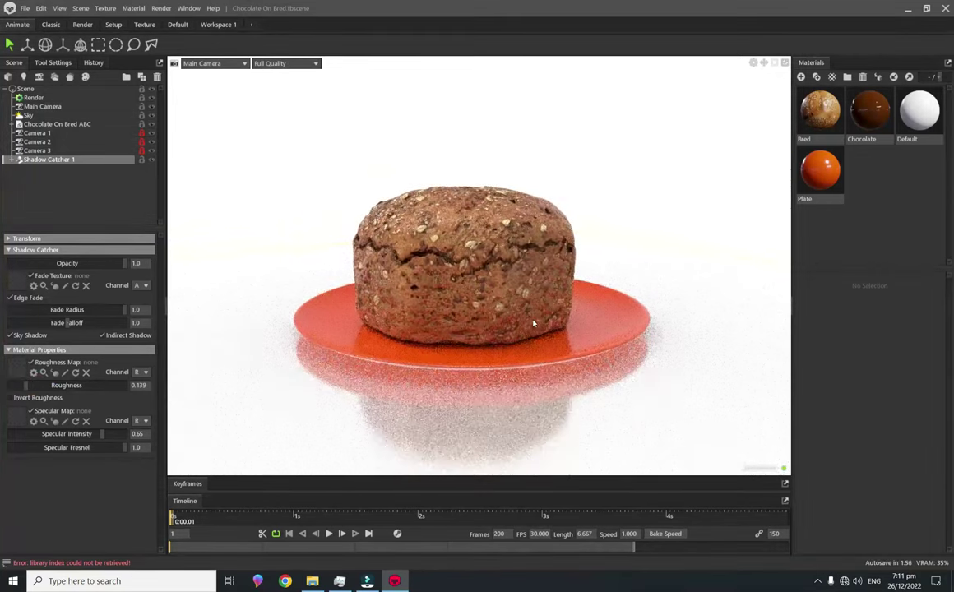
Preview the chocolate pour animation, then watch it through Camera 1.
click(328, 534)
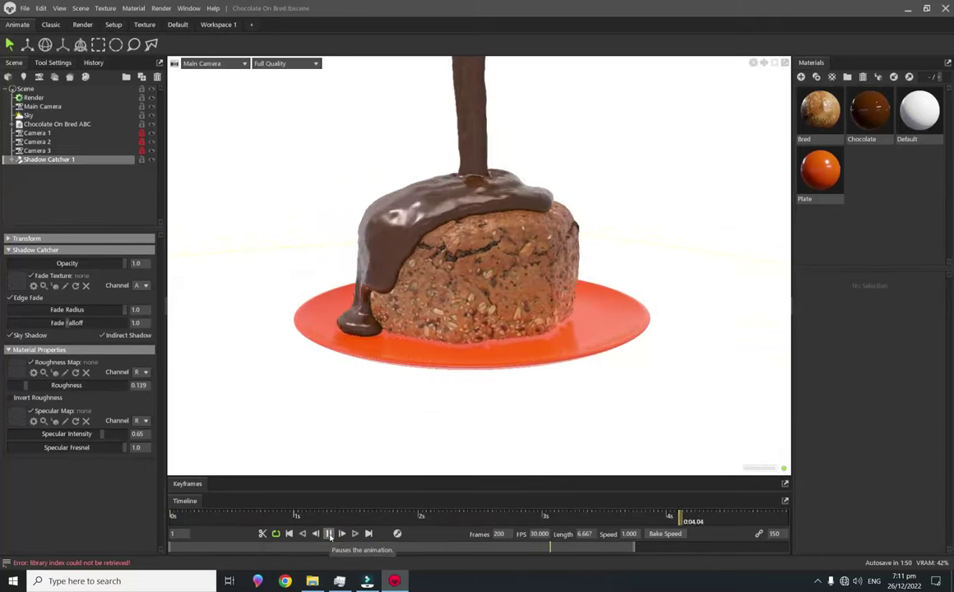
click(329, 534)
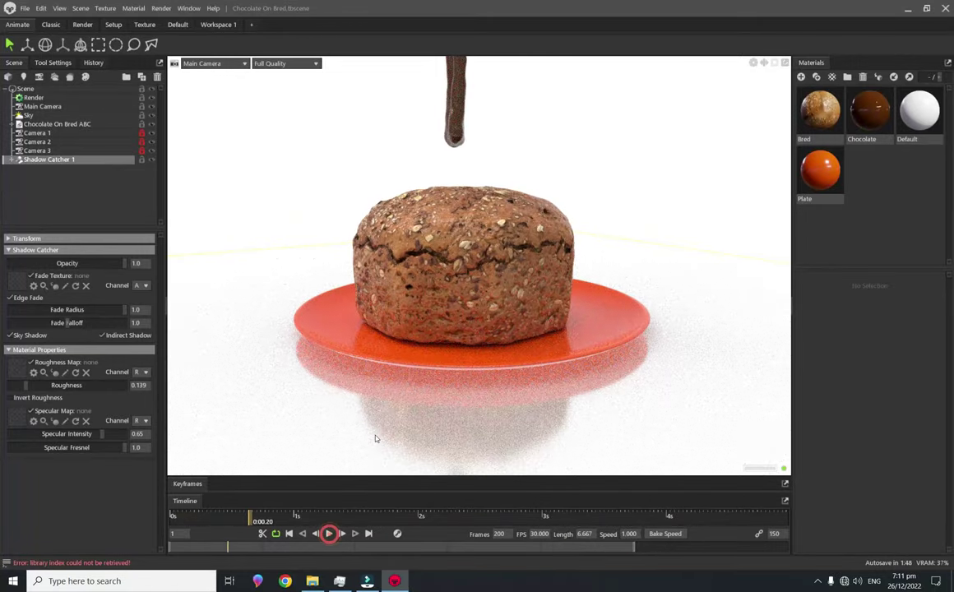
drag(351, 337, 285, 298)
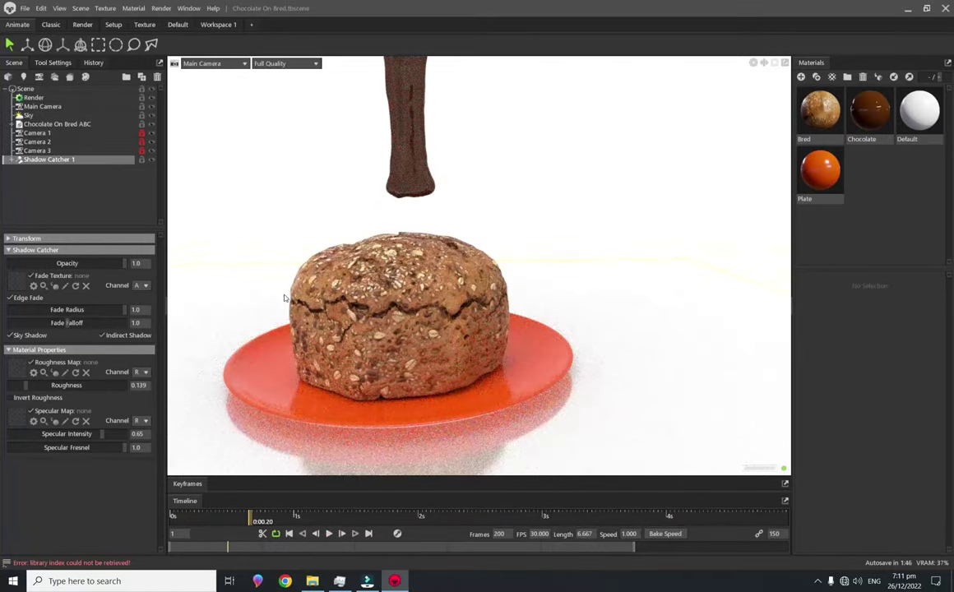
click(37, 133)
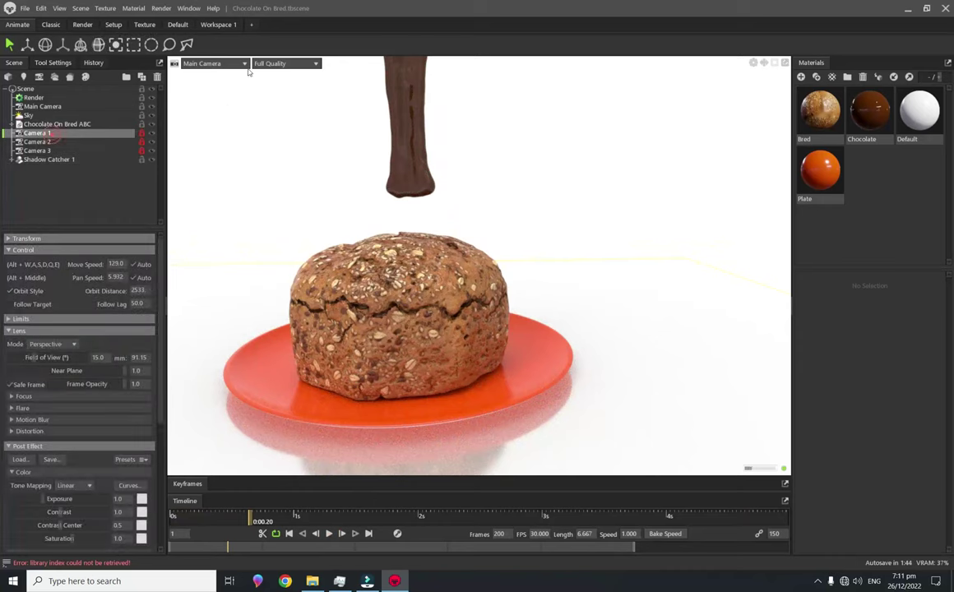
click(244, 63)
click(289, 83)
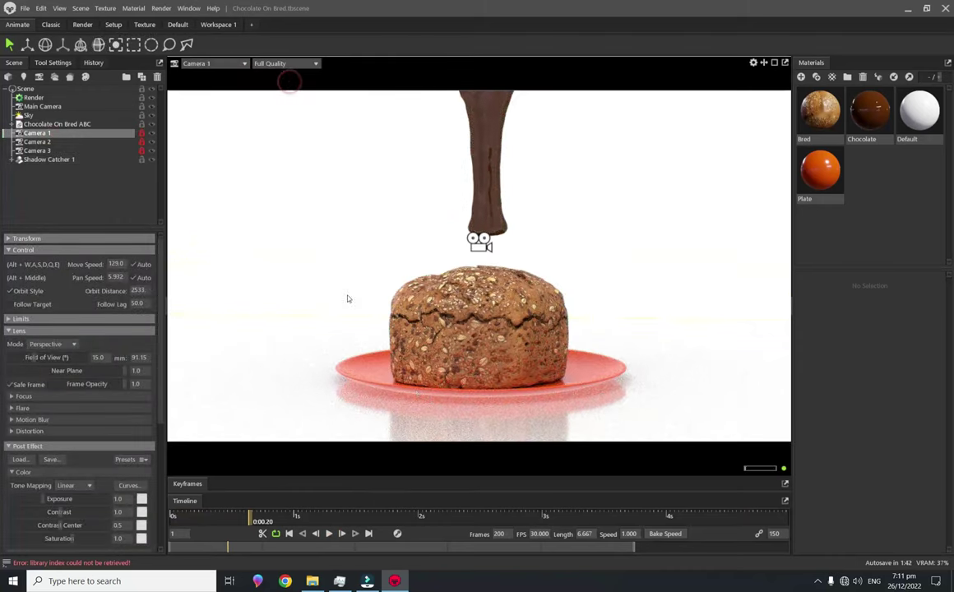
click(329, 534)
click(328, 534)
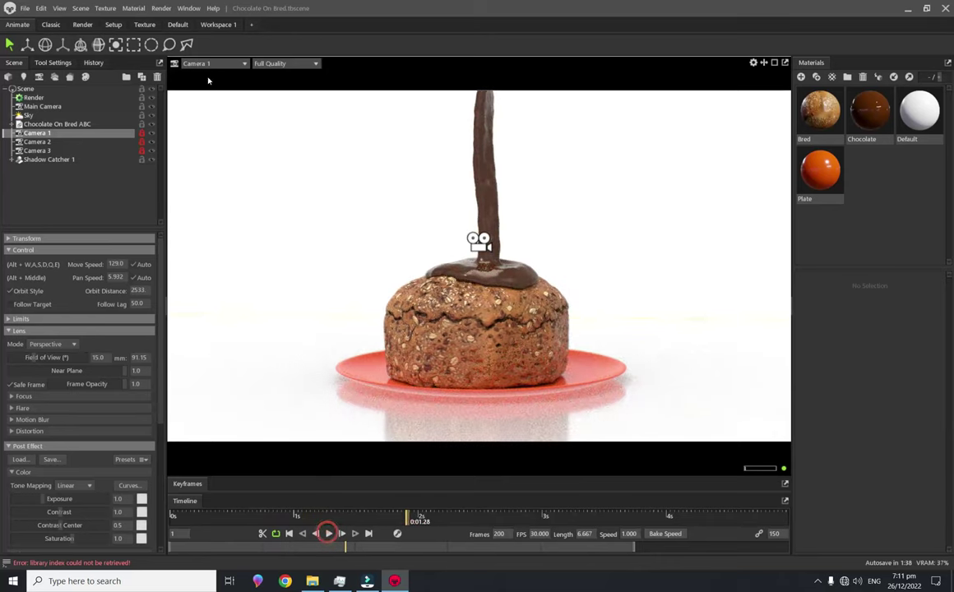
Watch the pour from the start through Camera 2 and pause it.
click(212, 64)
click(289, 94)
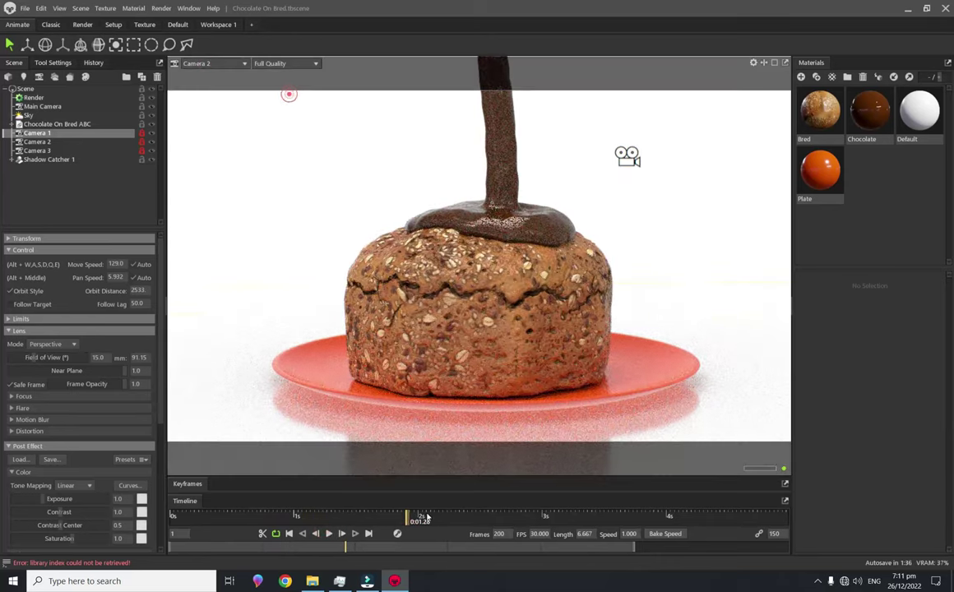
click(303, 534)
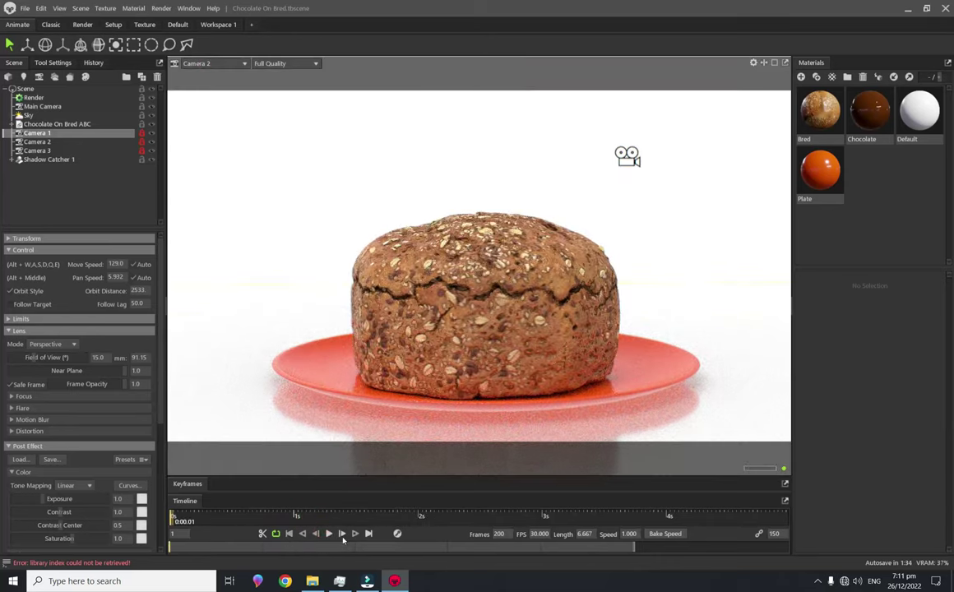
click(329, 534)
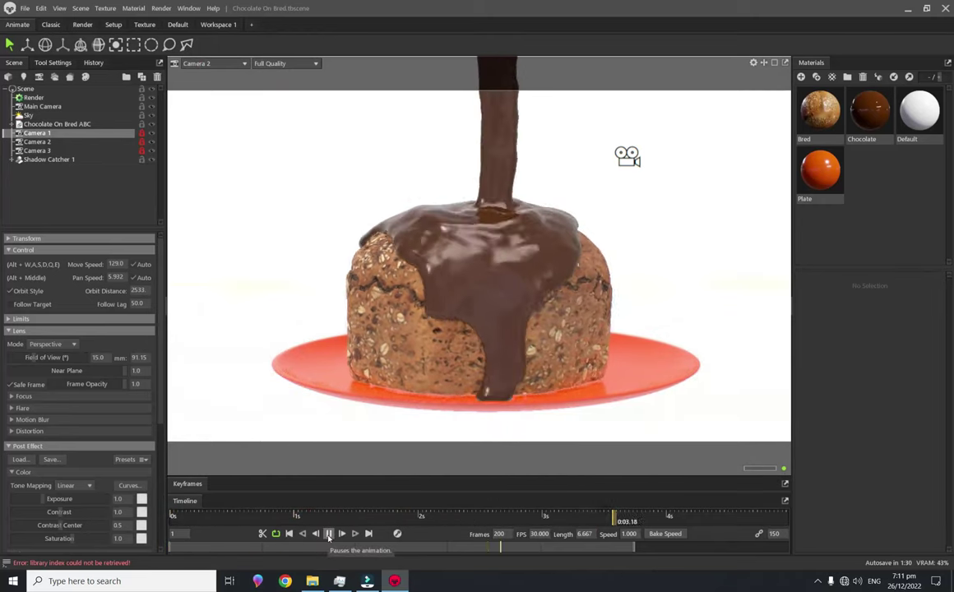
click(329, 534)
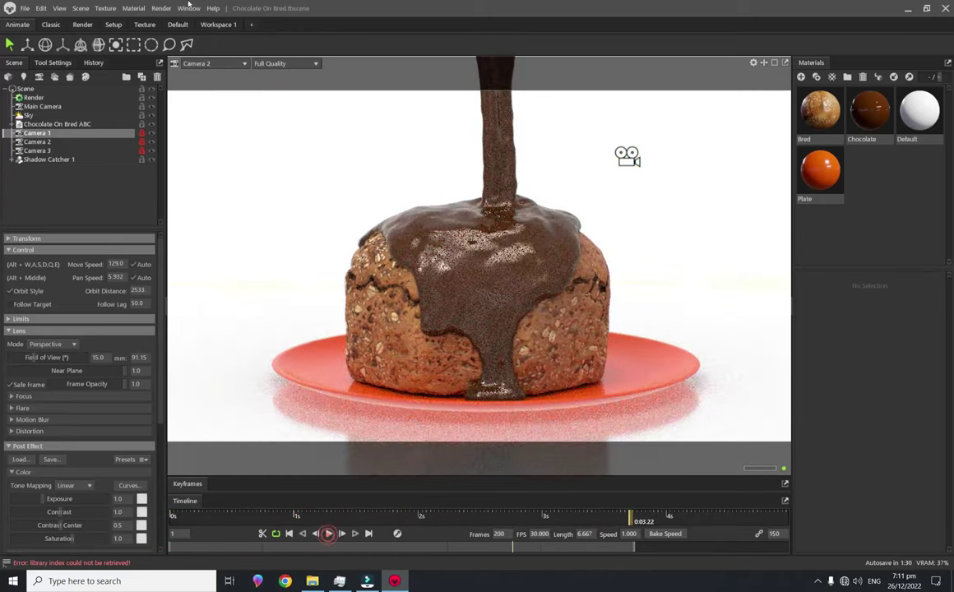
Switch the viewport to Camera 3 and rewind the timeline to 0:00.01.
click(201, 63)
click(279, 105)
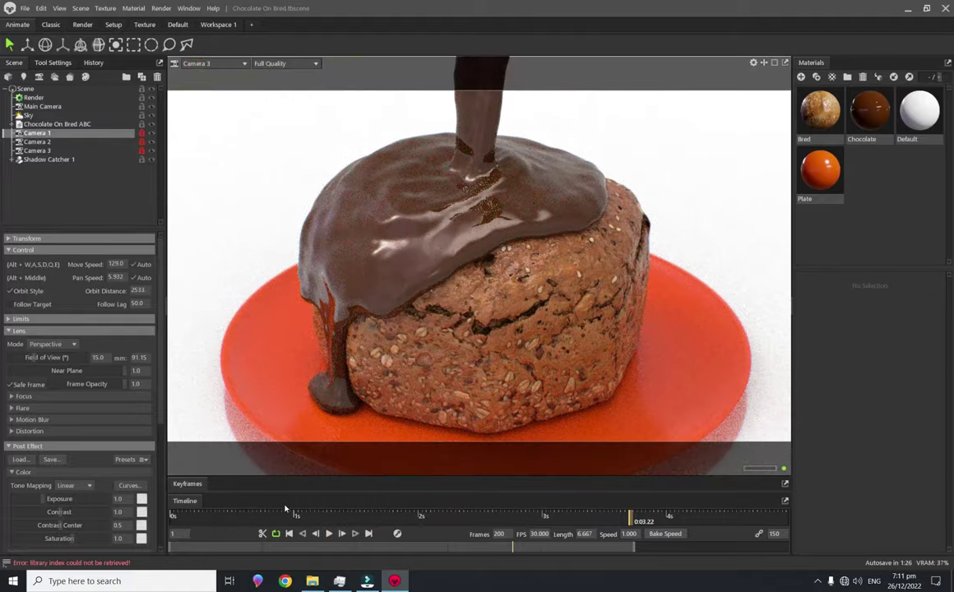
drag(426, 517, 188, 516)
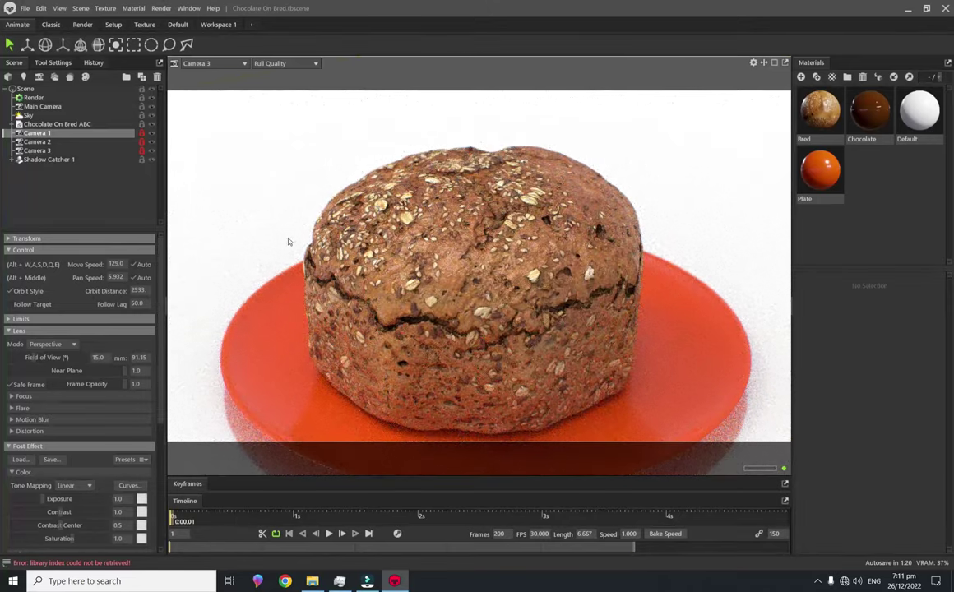
Unlock Camera 1, view through it, and set its Field of View to 15.
click(142, 133)
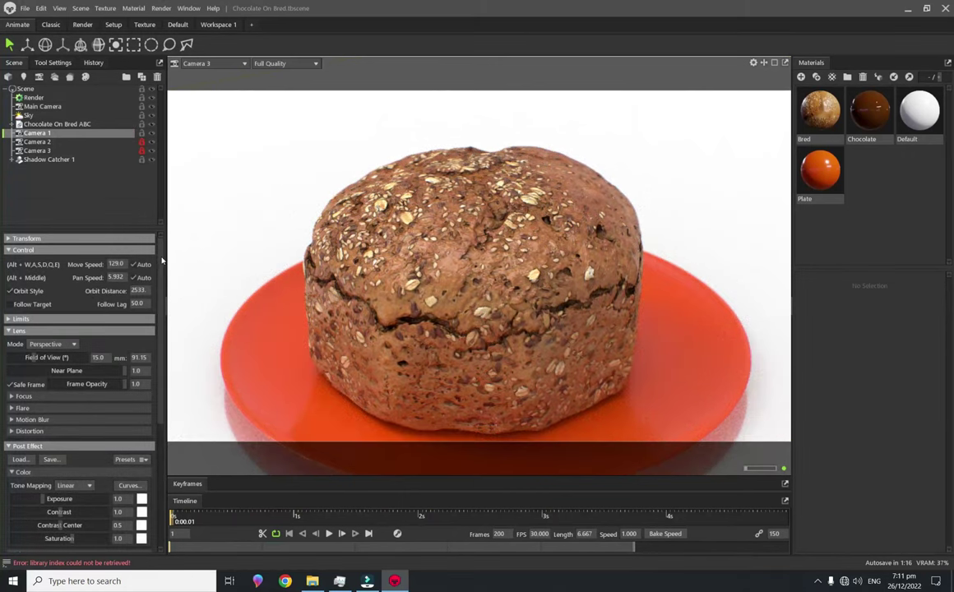
drag(162, 261, 162, 280)
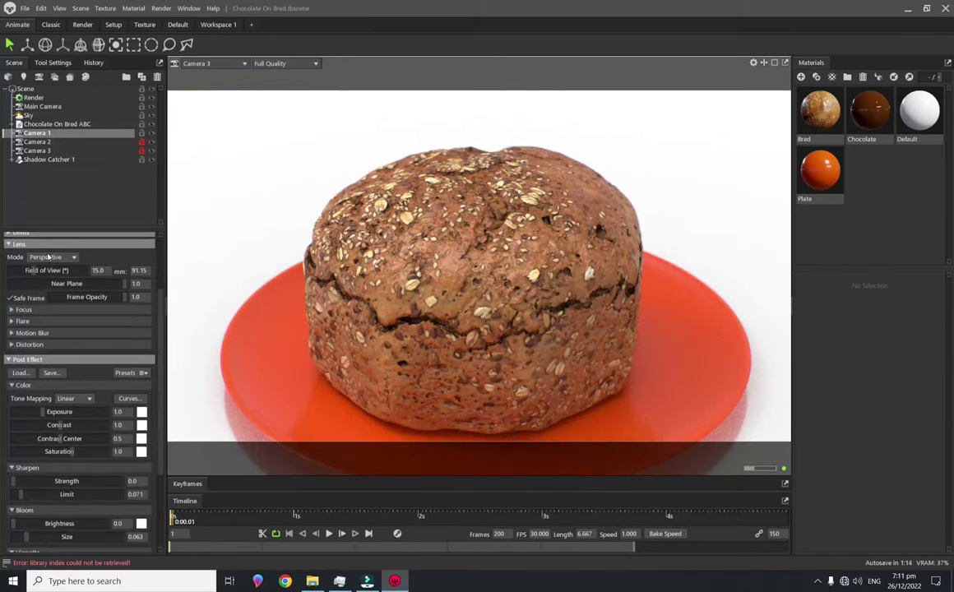
drag(31, 271, 74, 270)
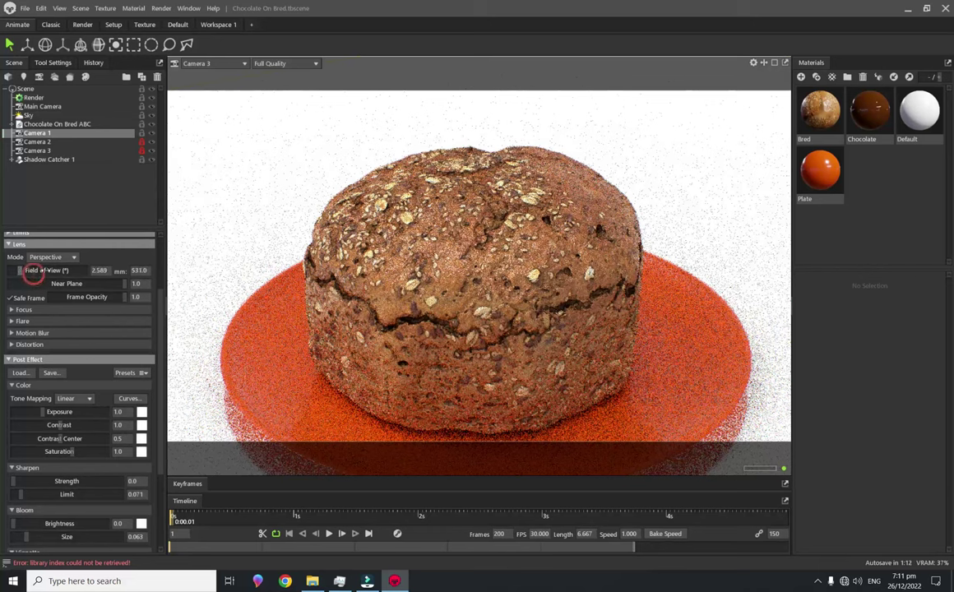
click(202, 63)
click(274, 84)
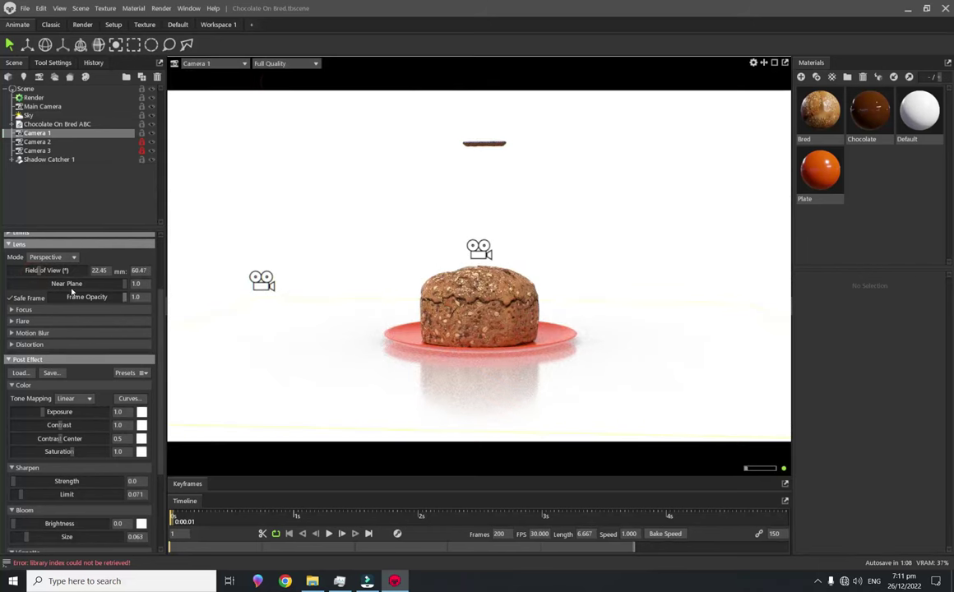
drag(59, 273, 31, 271)
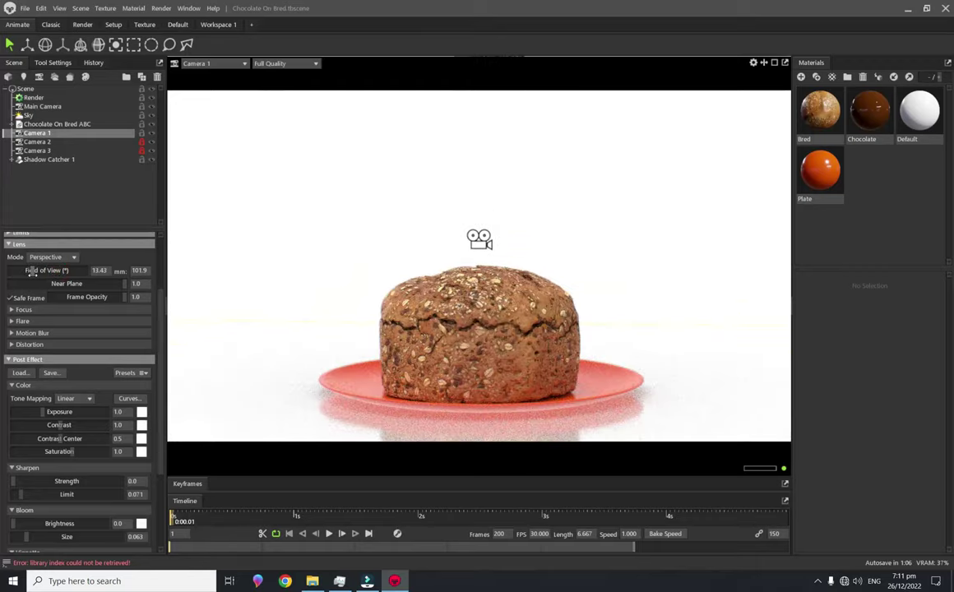
double_click(100, 271)
text(15)
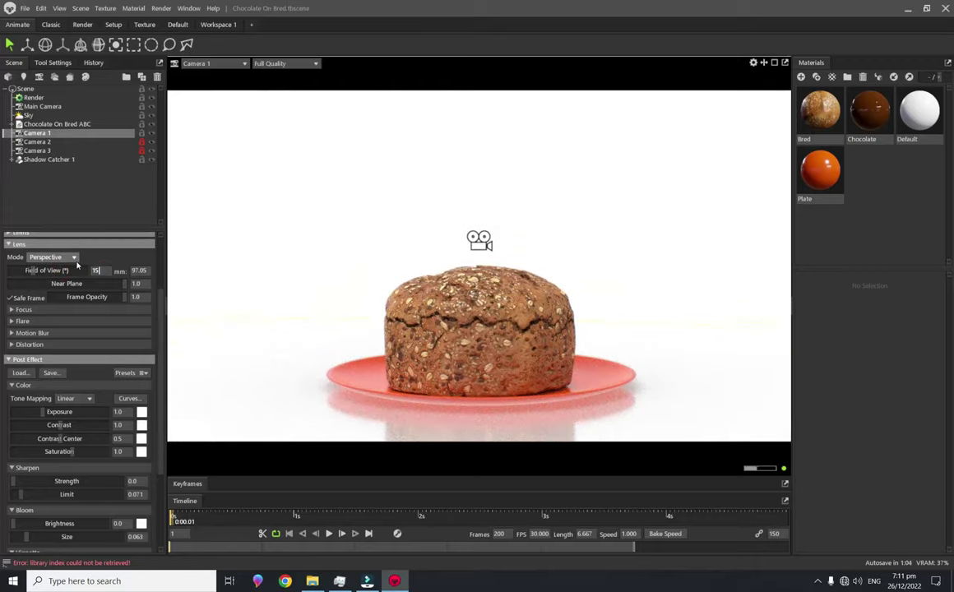
key(Return)
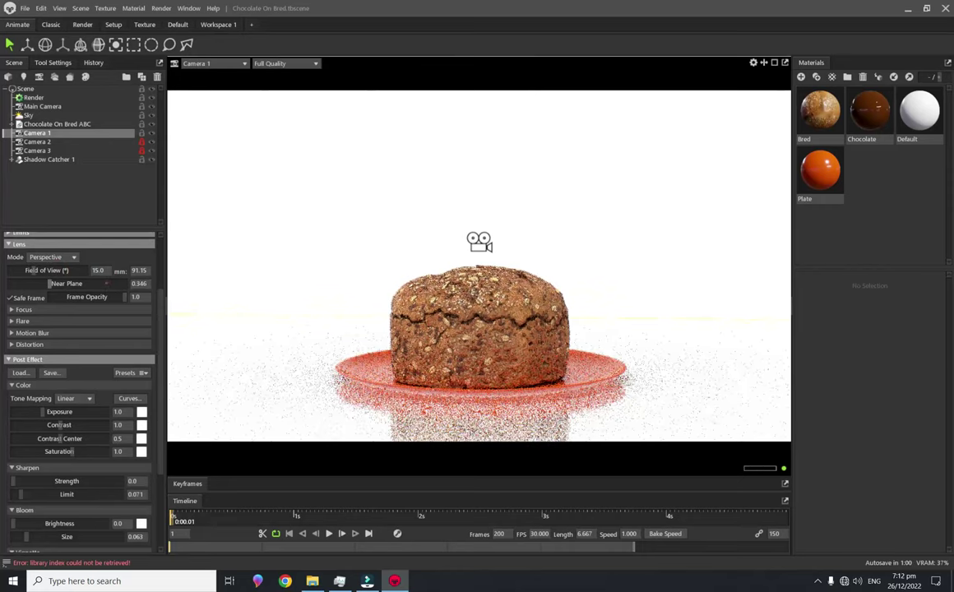
Turn on Camera 1 motion blur with 64 samples.
scroll(163, 303, down, 1)
scroll(163, 303, down, 3)
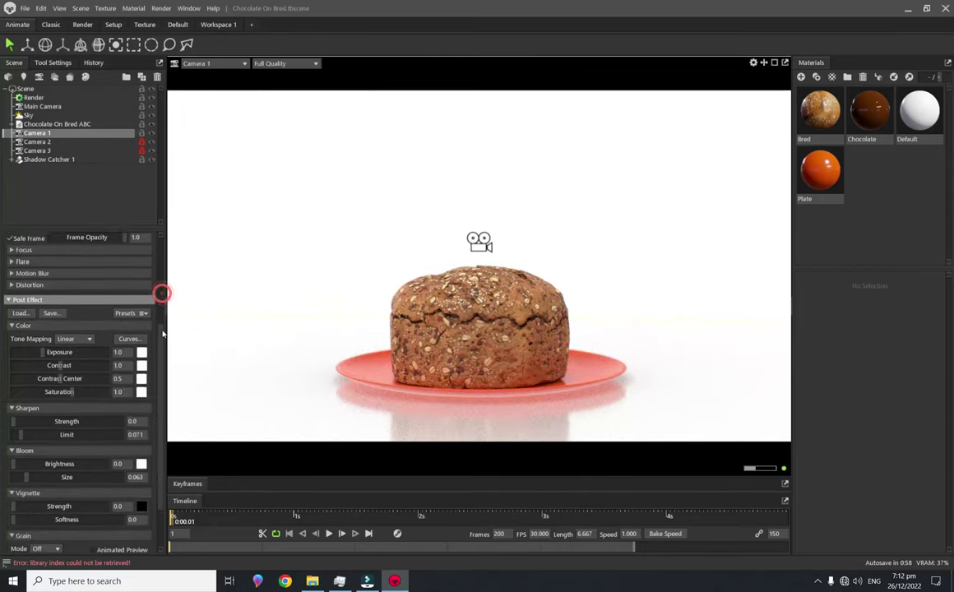
click(10, 263)
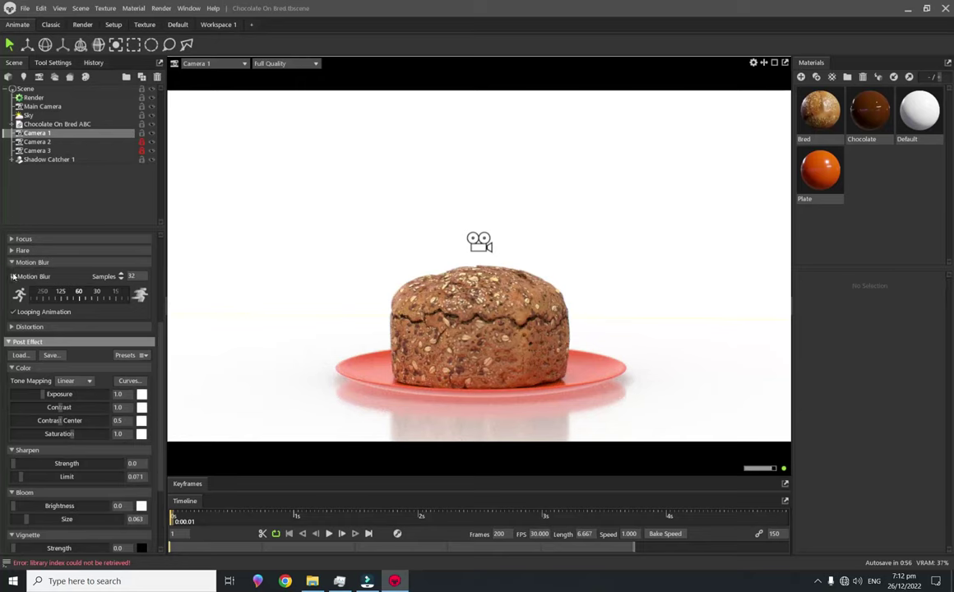
click(13, 277)
click(121, 278)
click(23, 263)
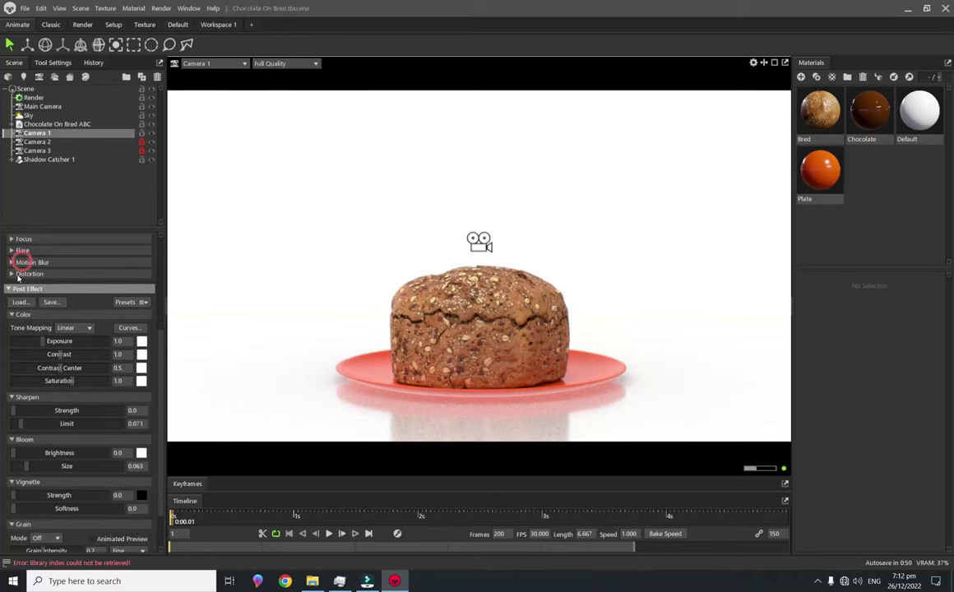
Test strong chromatic aberration in Distortion, then undo it and lower it again.
click(17, 274)
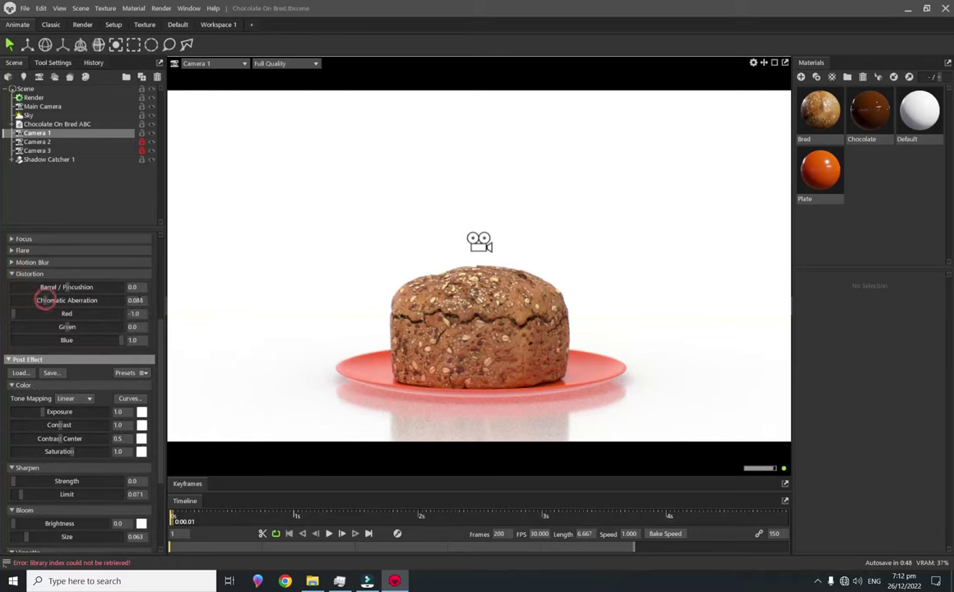
drag(44, 301, 110, 300)
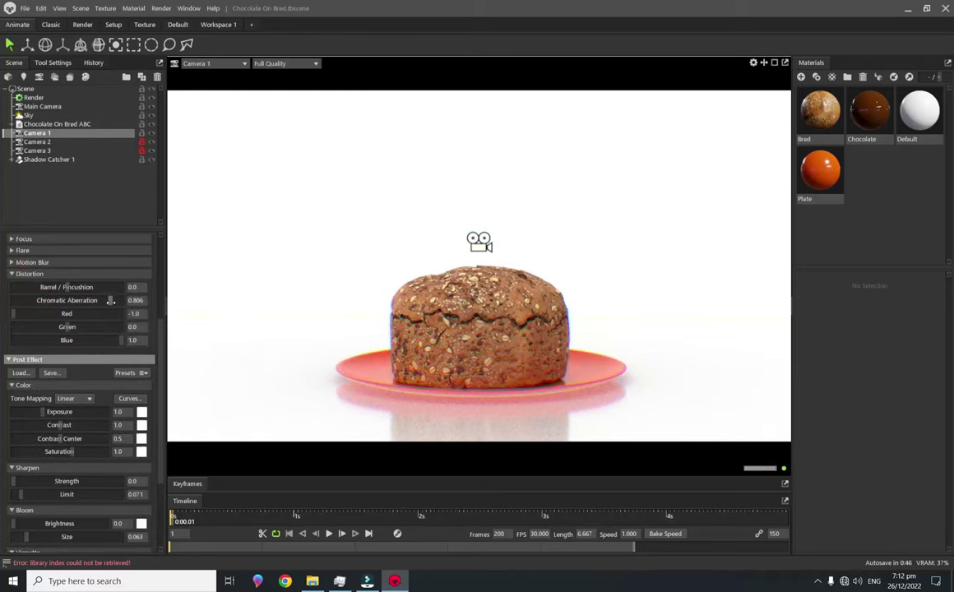
key(ctrl+z)
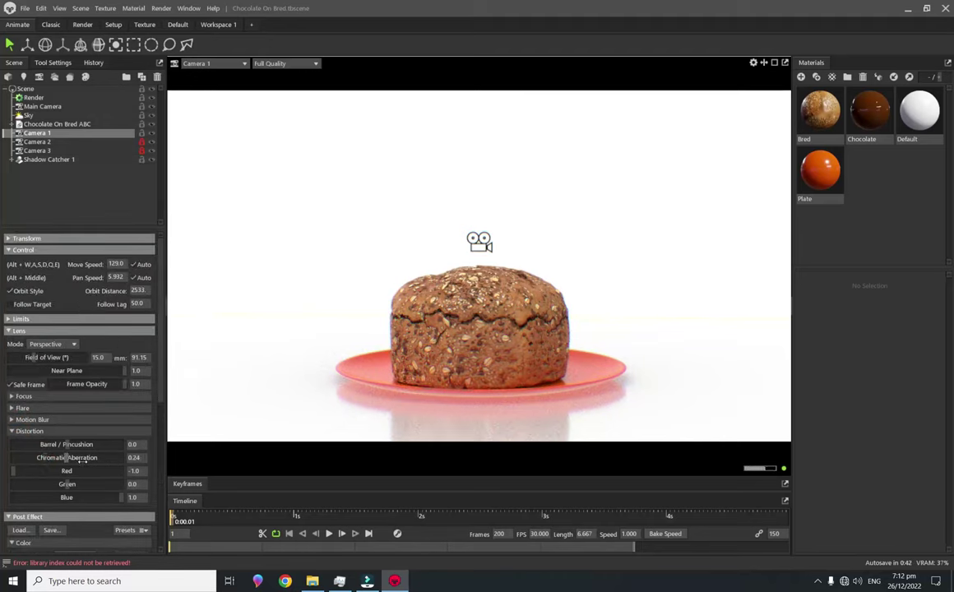
drag(82, 463, 37, 458)
Jump to the pour at 4 s, zoom closer, and set chromatic aberration to 0.036.
click(693, 524)
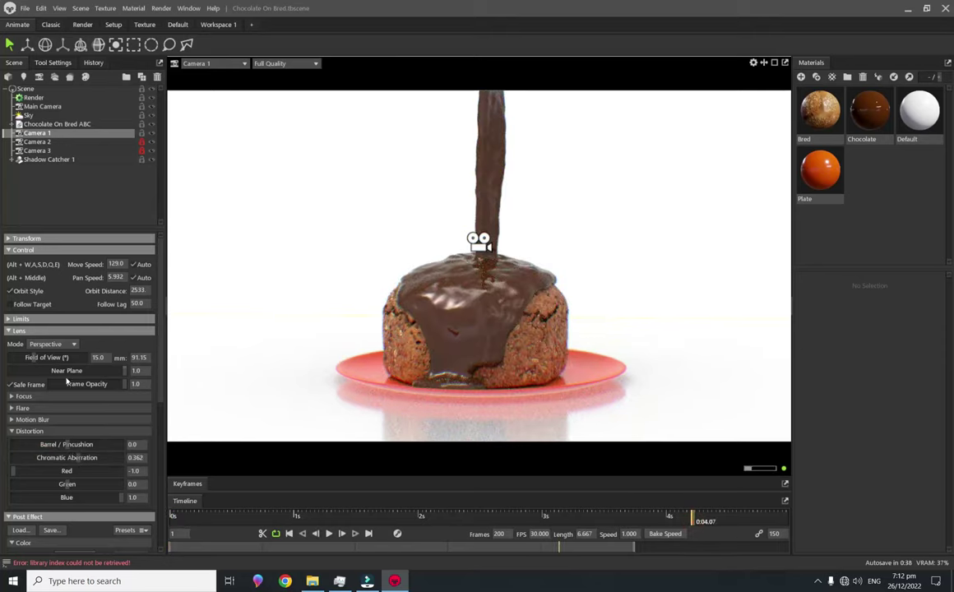
scroll(58, 395, down, 3)
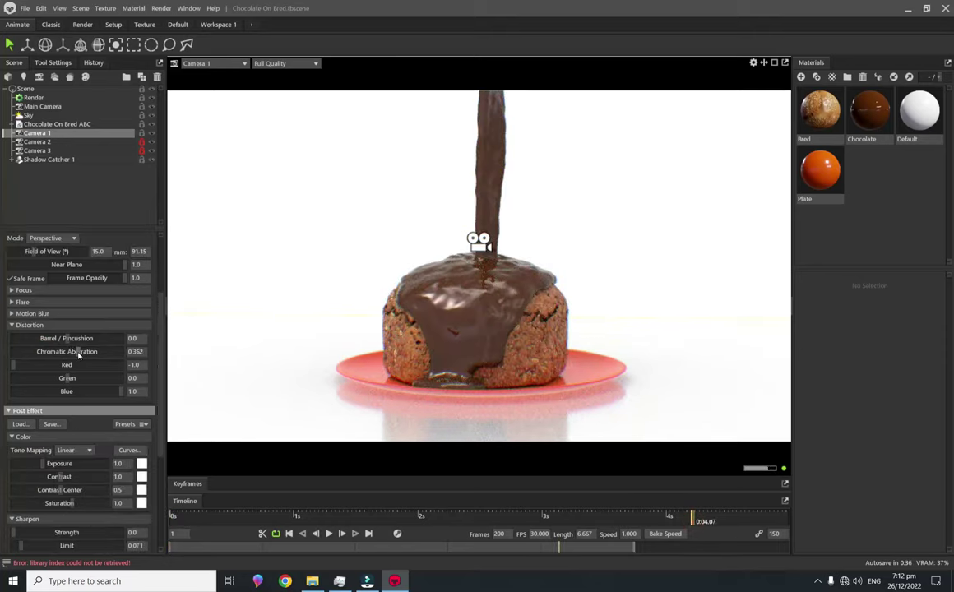
mouse_move(79, 355)
mouse_down()
mouse_move(33, 355)
mouse_move(179, 356)
mouse_up()
scroll(552, 362, up, 3)
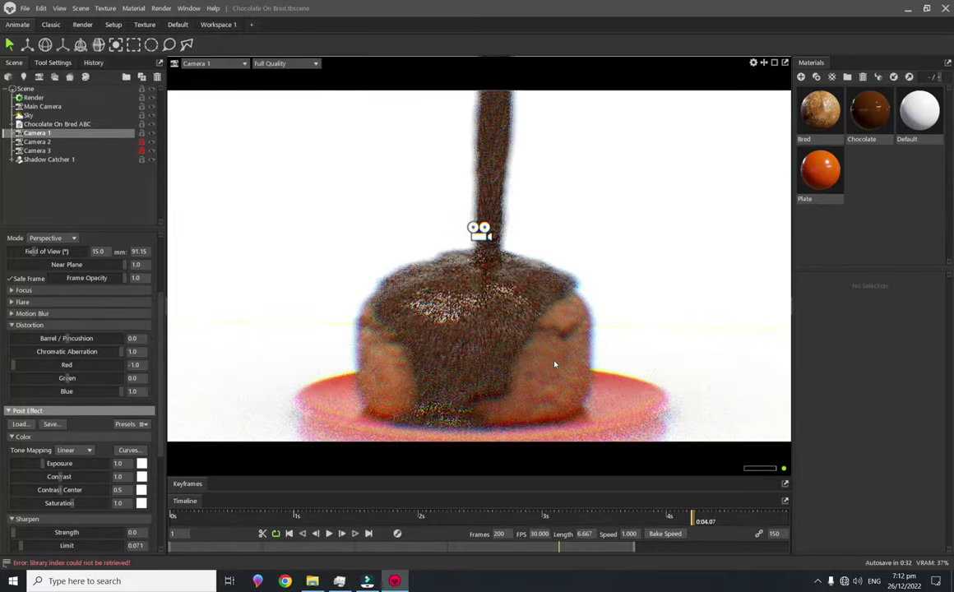
scroll(550, 377, up, 2)
scroll(552, 390, up, 2)
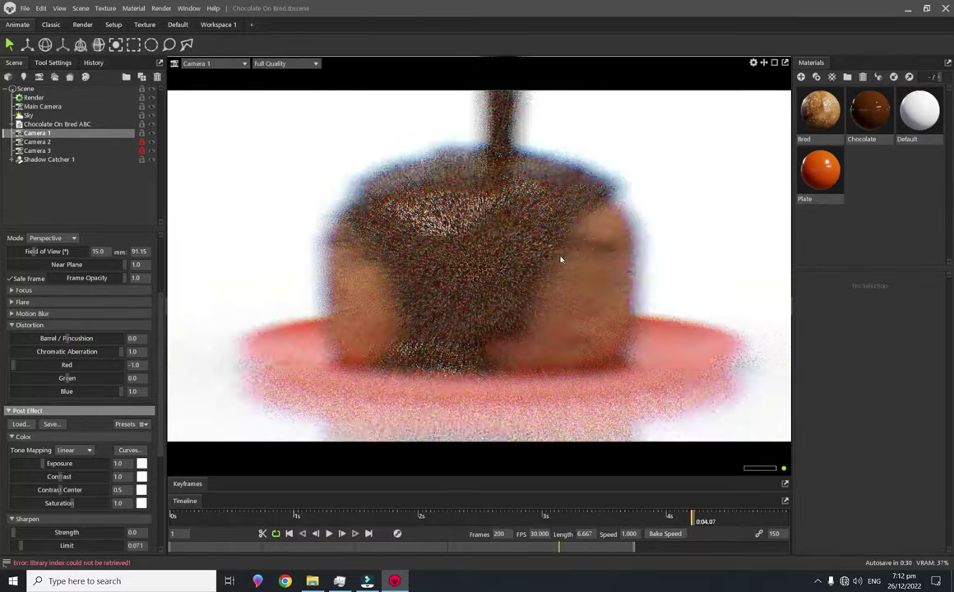
drag(122, 352, 32, 351)
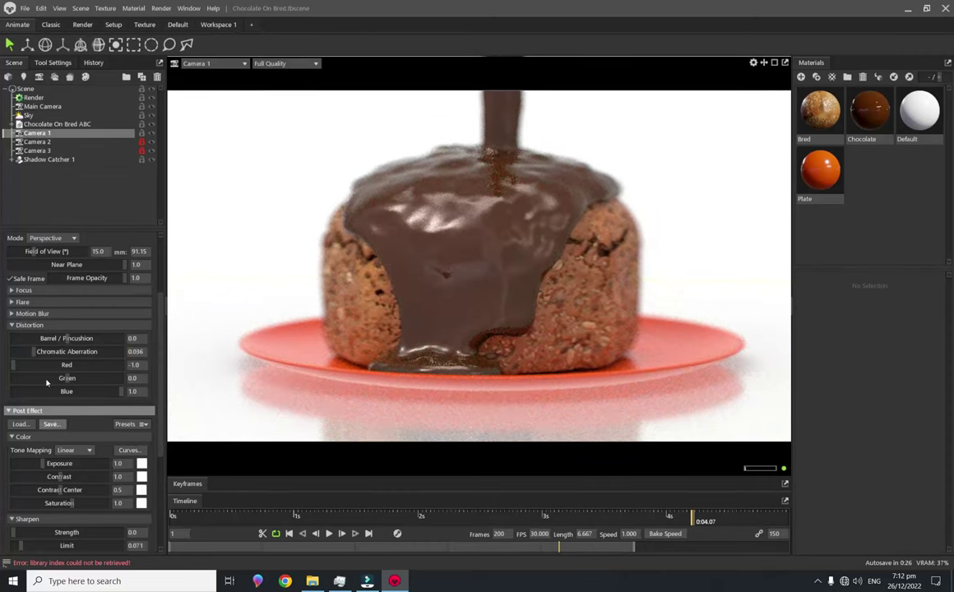
click(27, 325)
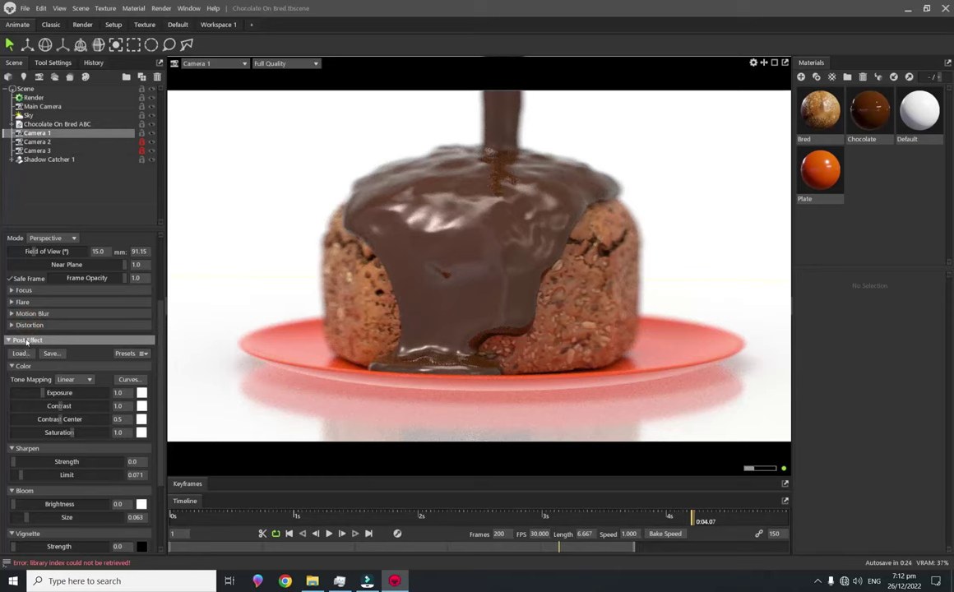
Set Camera 1 depth of field to ray traced, focused on the front of the plate.
click(18, 292)
click(89, 304)
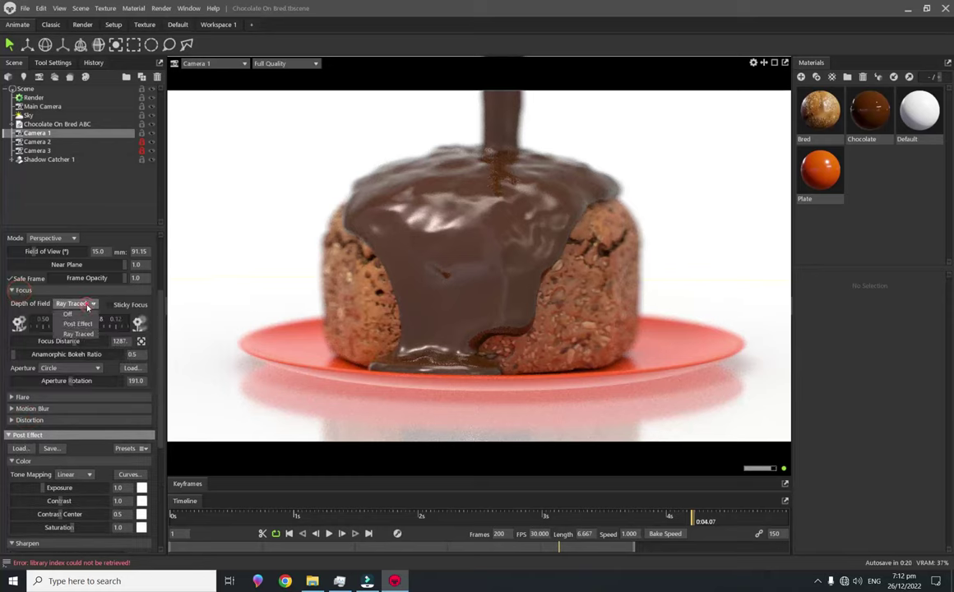
click(106, 306)
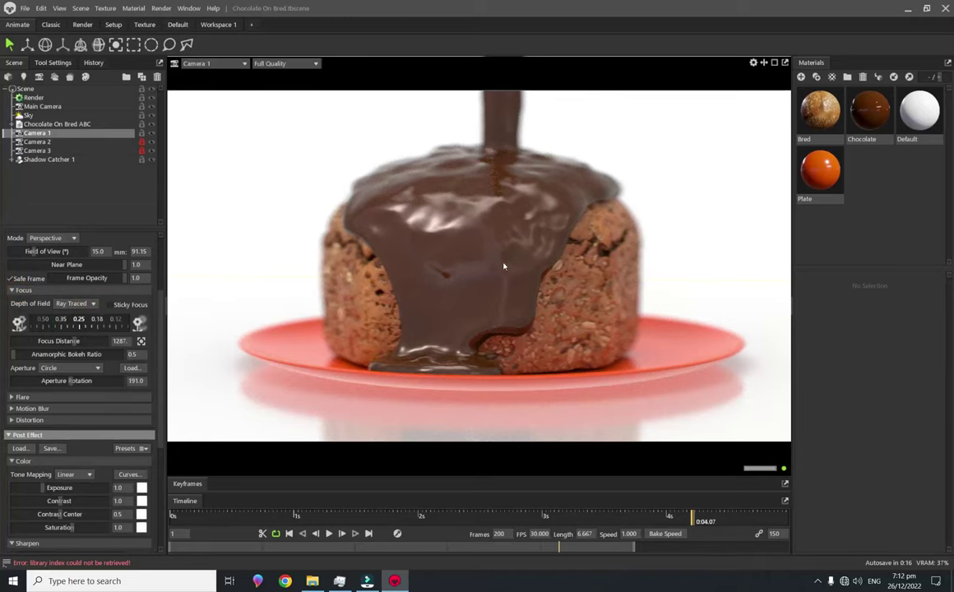
click(115, 44)
click(385, 186)
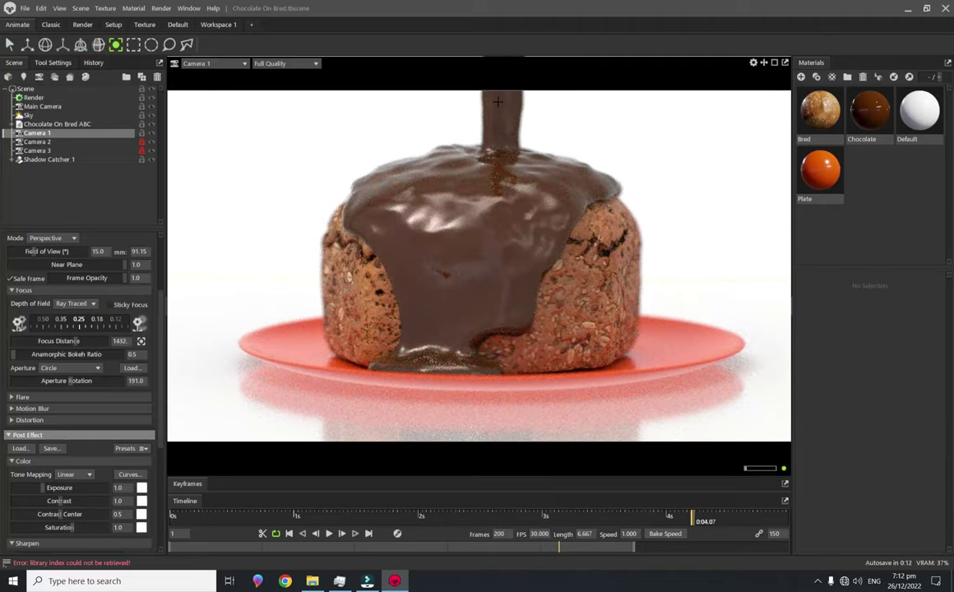
click(450, 377)
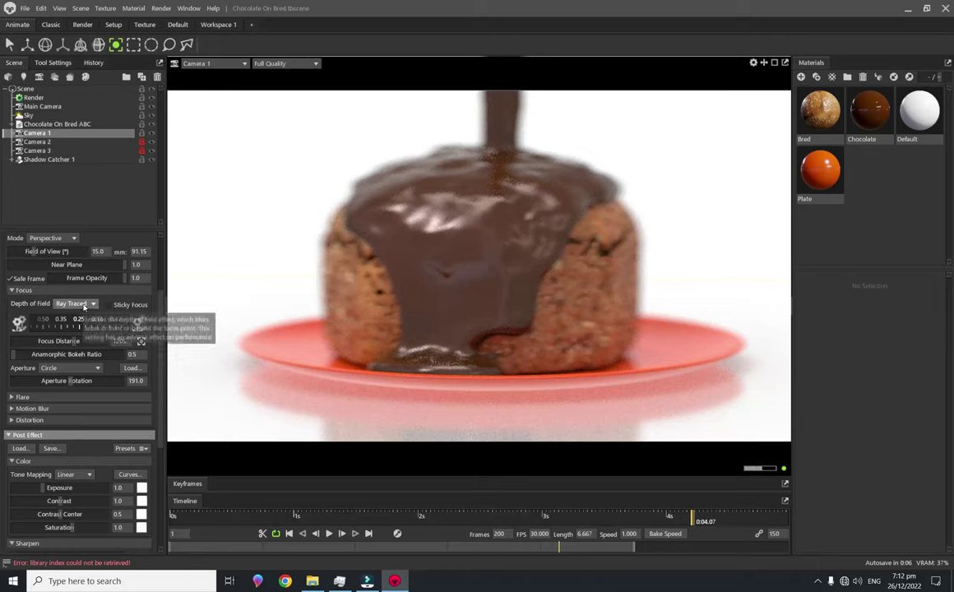
Switch Camera 1's depth of field off so the bread renders fully sharp.
click(74, 304)
click(77, 315)
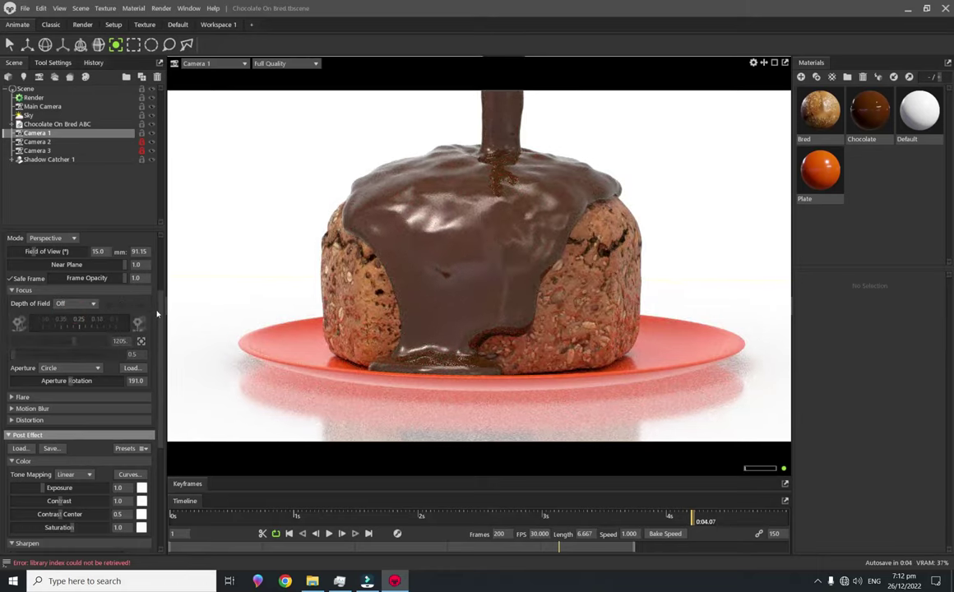
scroll(161, 327, down, 3)
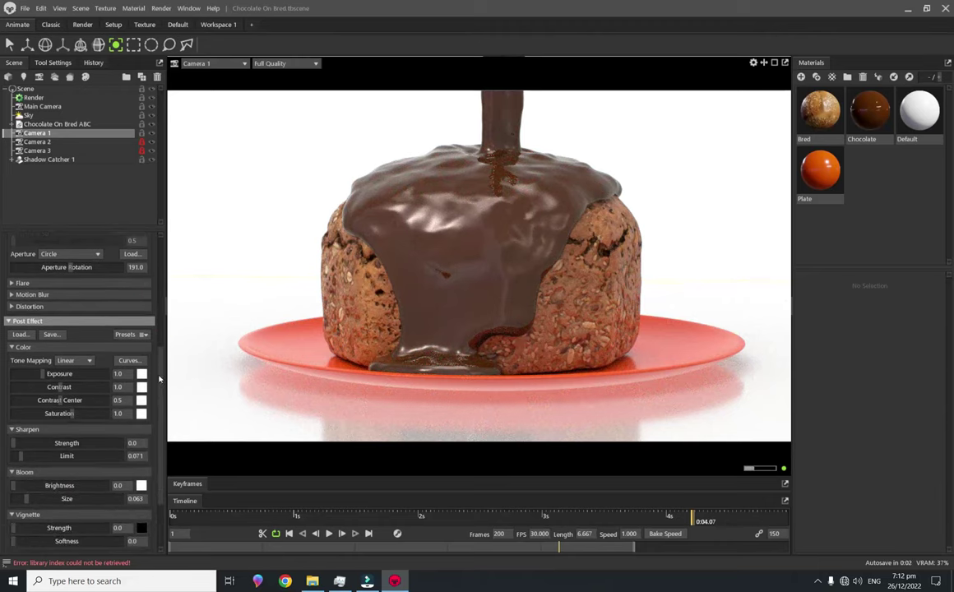
scroll(159, 380, down, 2)
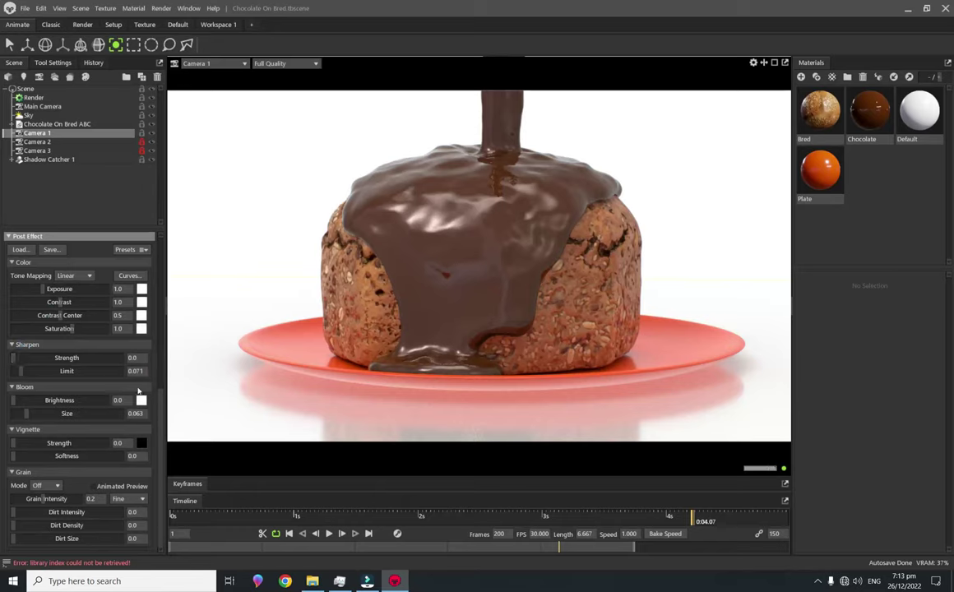
Select Sky and browse the library's Skies > Overcast environments in the Texture workspace.
click(37, 159)
click(40, 151)
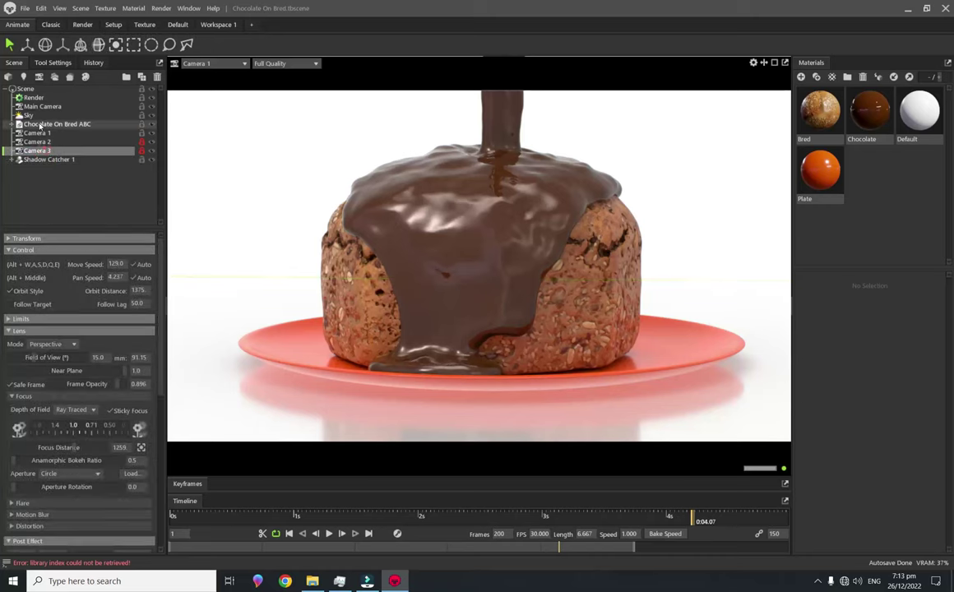
click(40, 124)
click(29, 116)
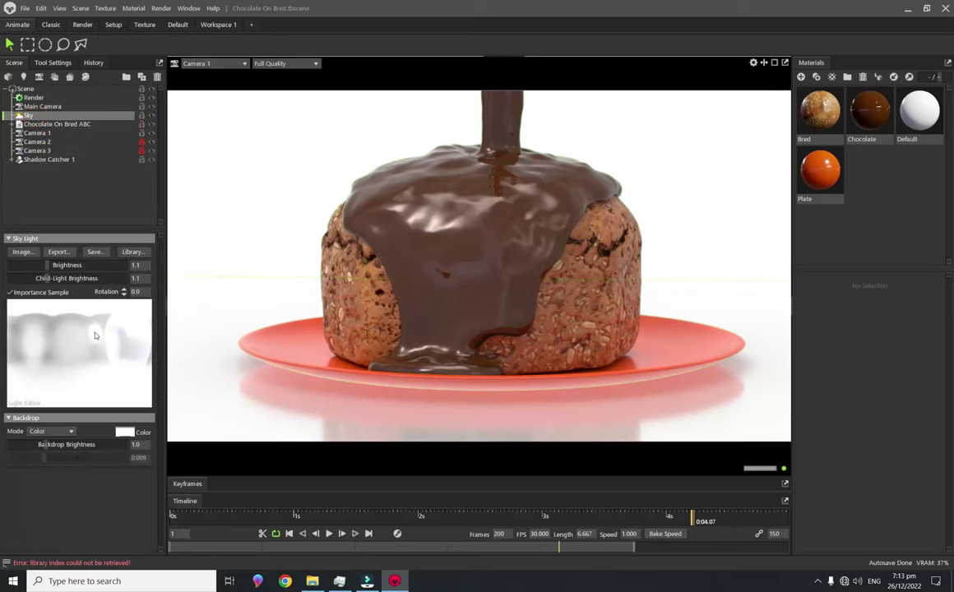
click(145, 25)
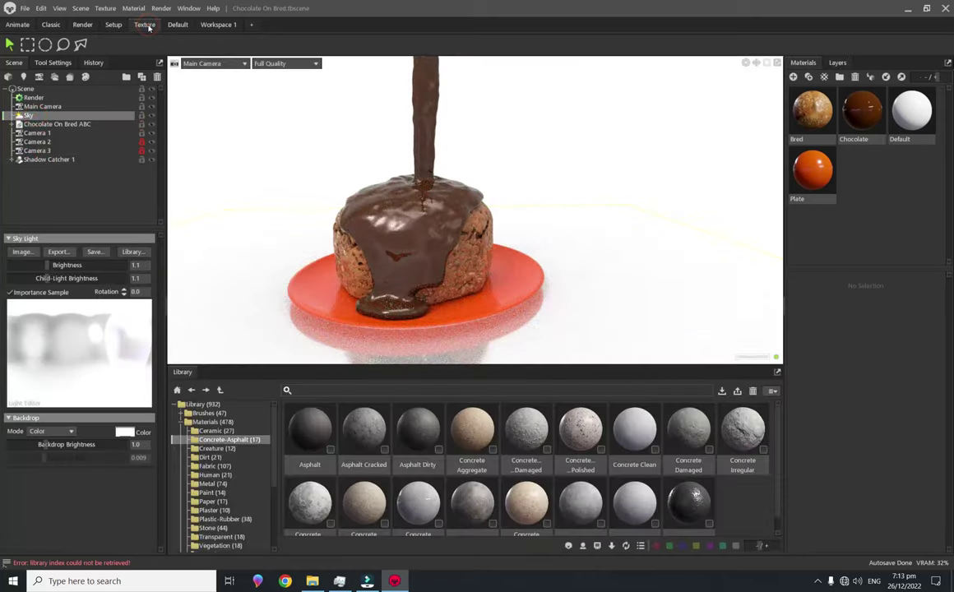
scroll(222, 477, down, 5)
double_click(213, 460)
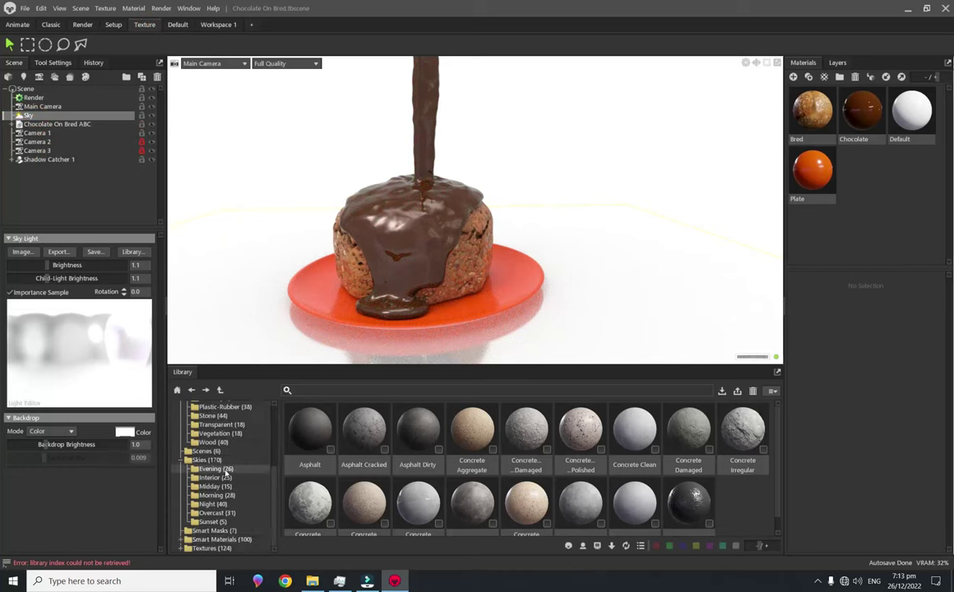
click(222, 513)
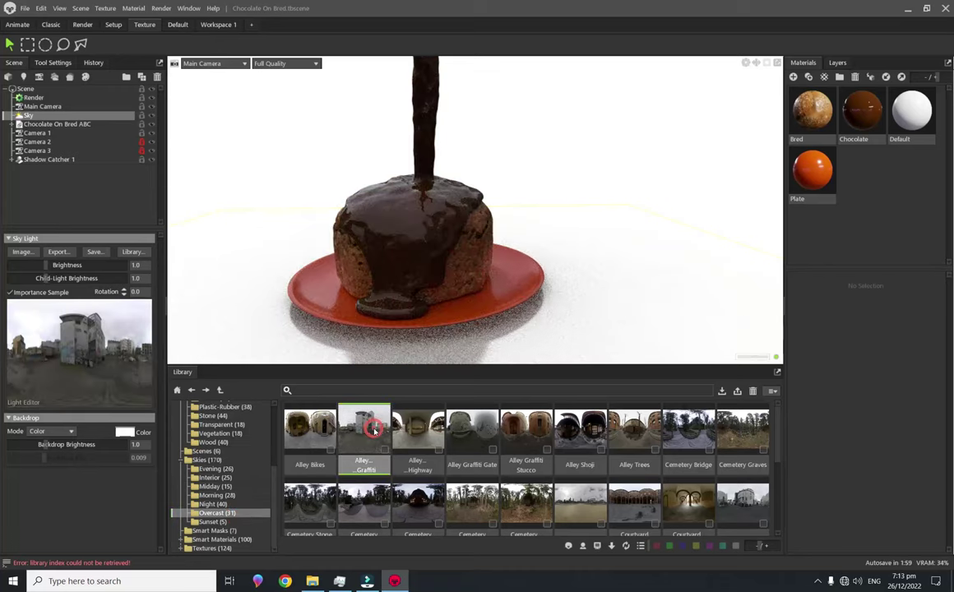
Try the Alley and Cemetery Bridge HDRIs, then apply the overcast street-building sky.
double_click(310, 428)
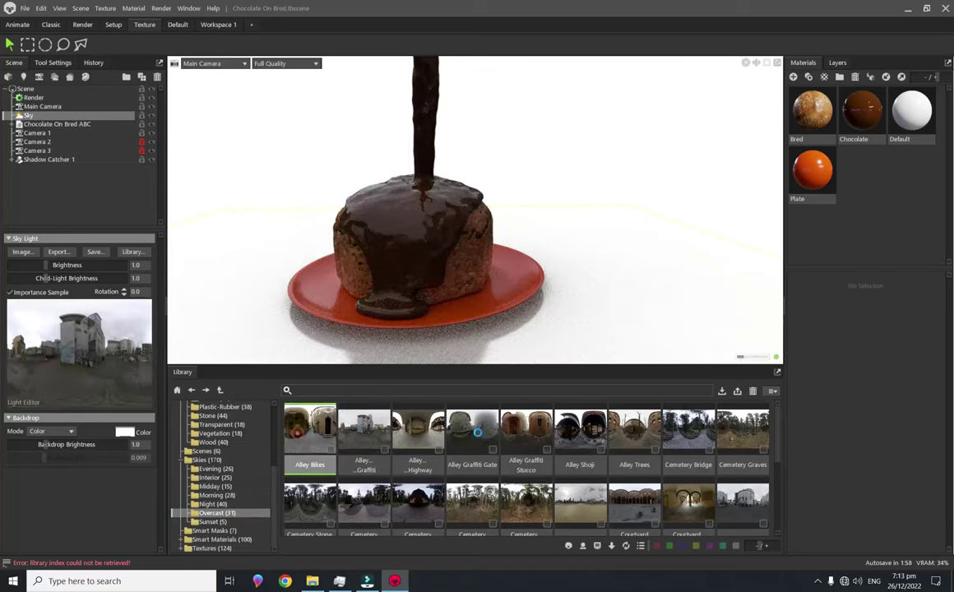
double_click(418, 428)
double_click(473, 429)
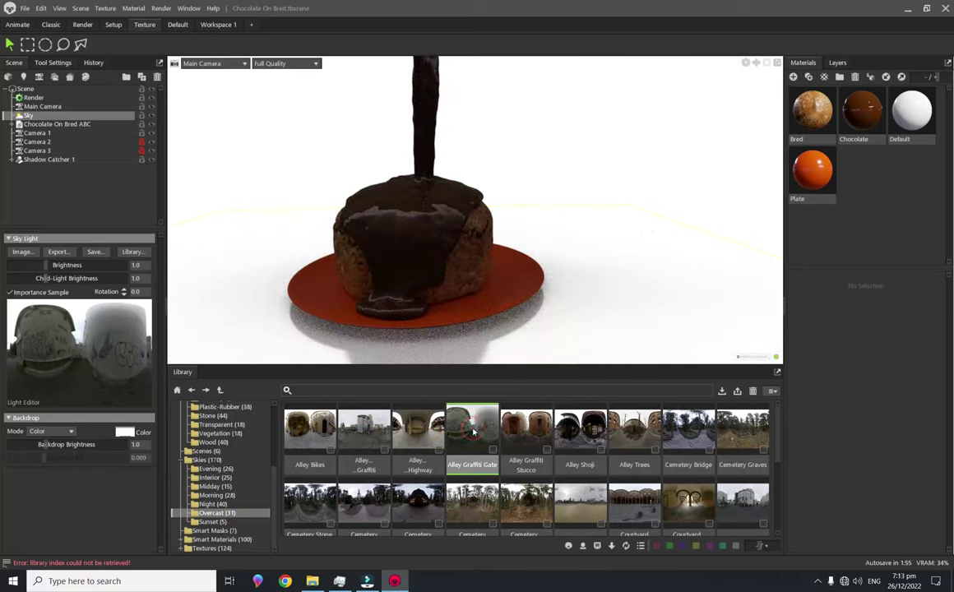
double_click(688, 428)
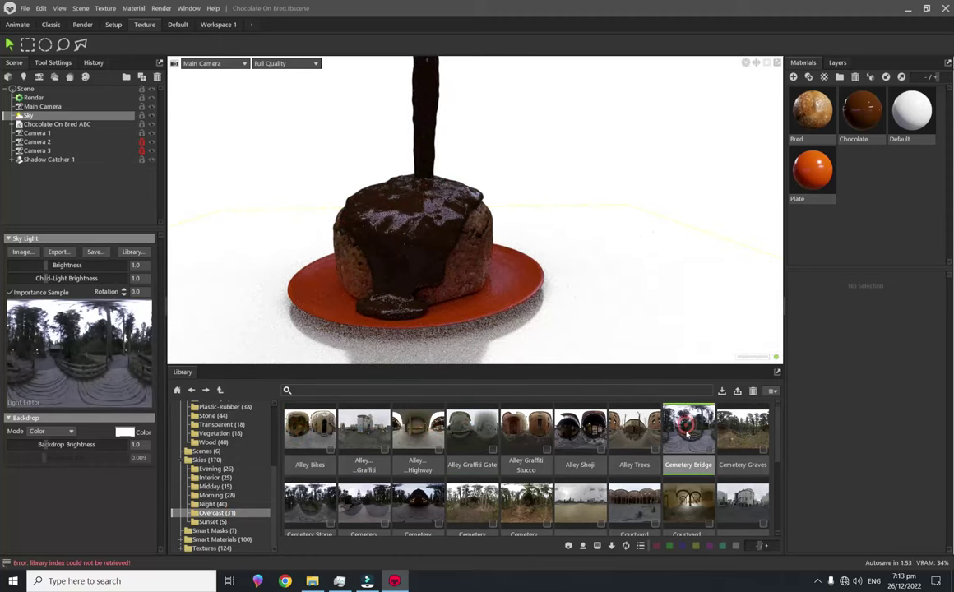
double_click(742, 502)
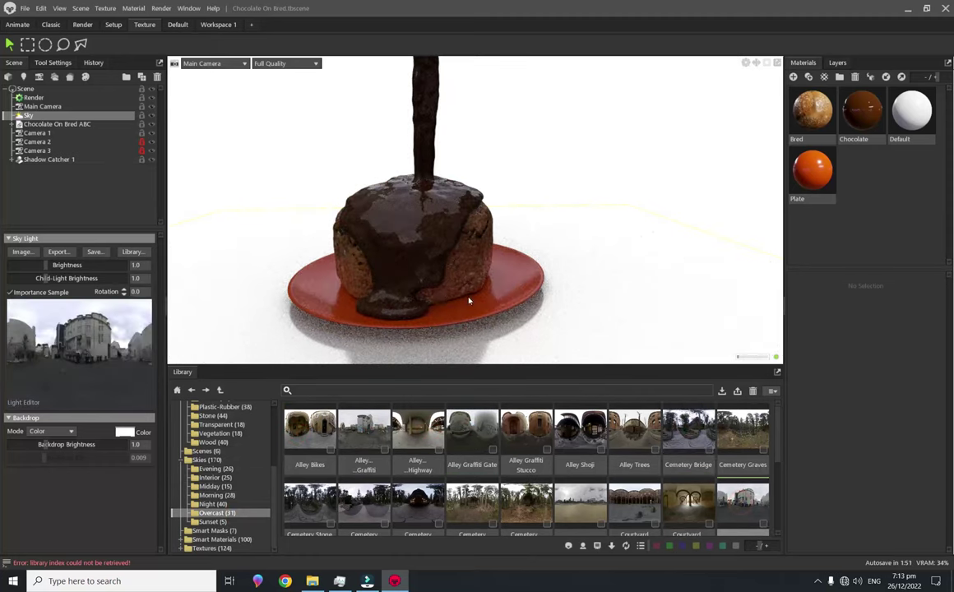
drag(454, 296, 159, 350)
Try black, red and orange backdrop colours, then return it to white.
click(52, 431)
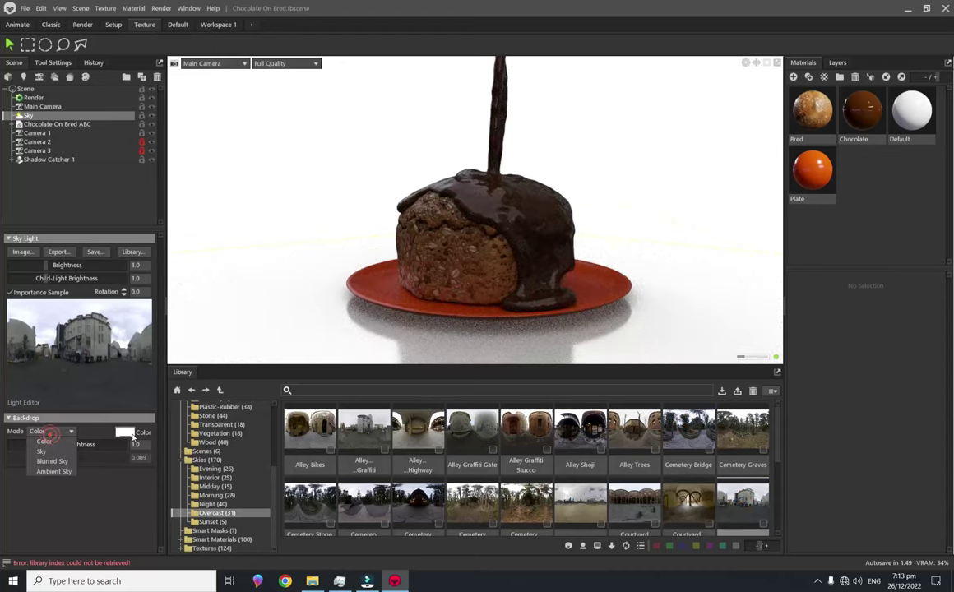
click(123, 432)
click(344, 351)
click(588, 217)
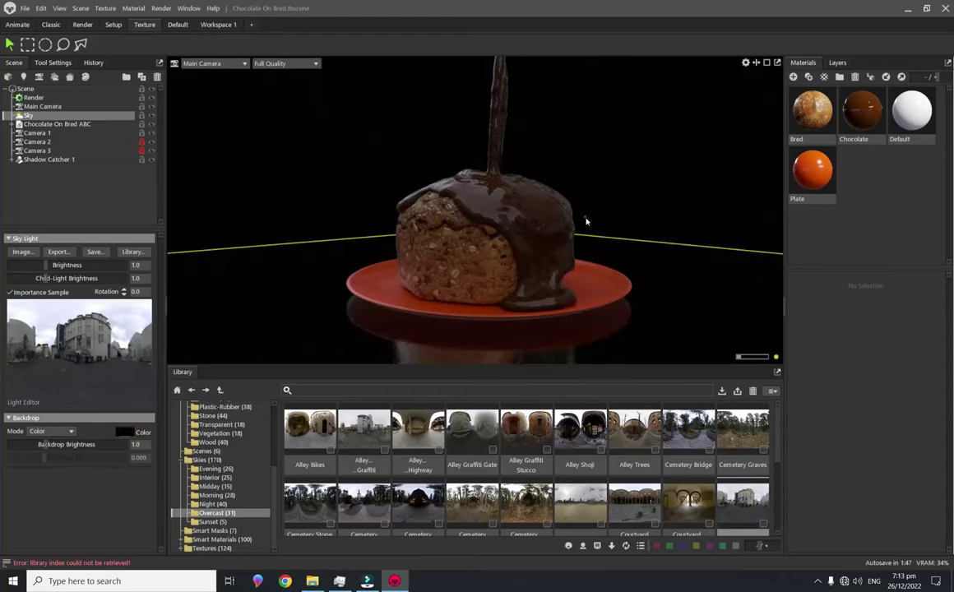
click(123, 432)
click(467, 257)
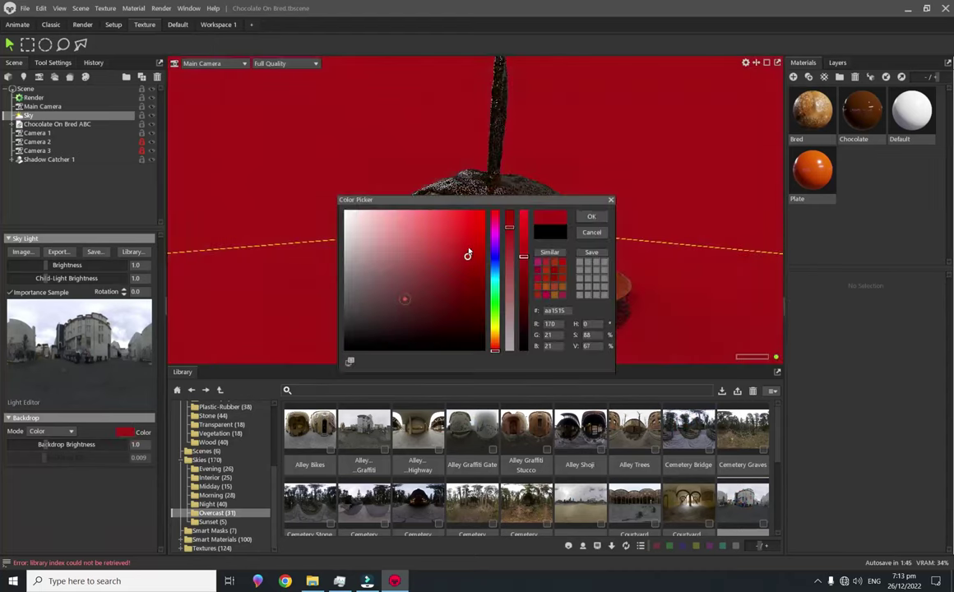
drag(419, 200, 170, 194)
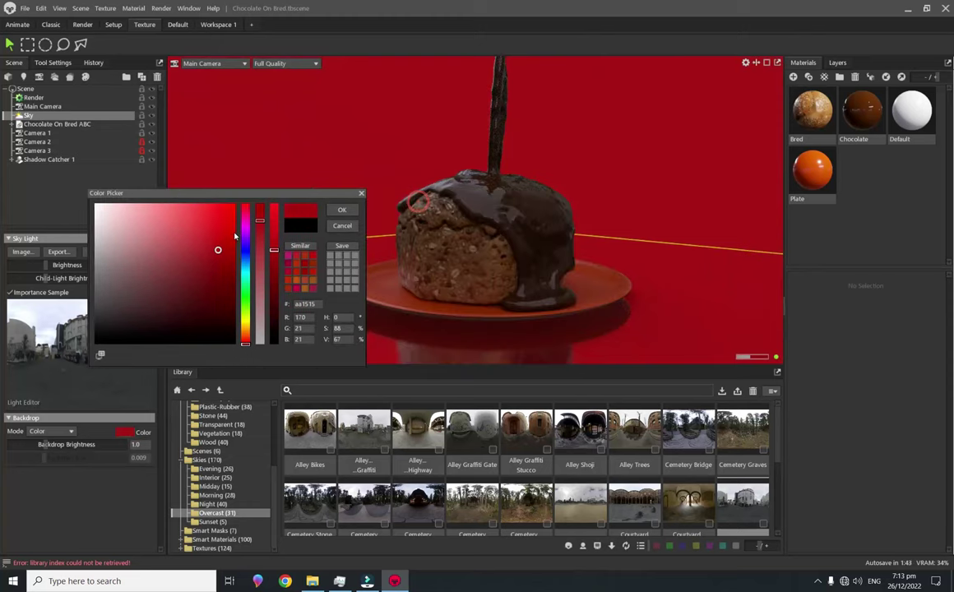
drag(244, 211, 245, 350)
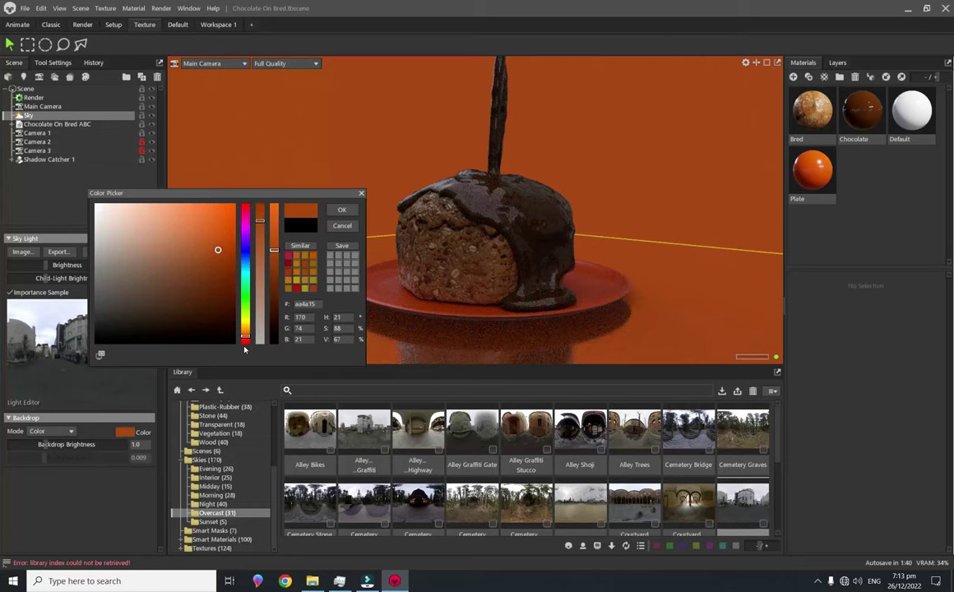
click(332, 255)
click(343, 209)
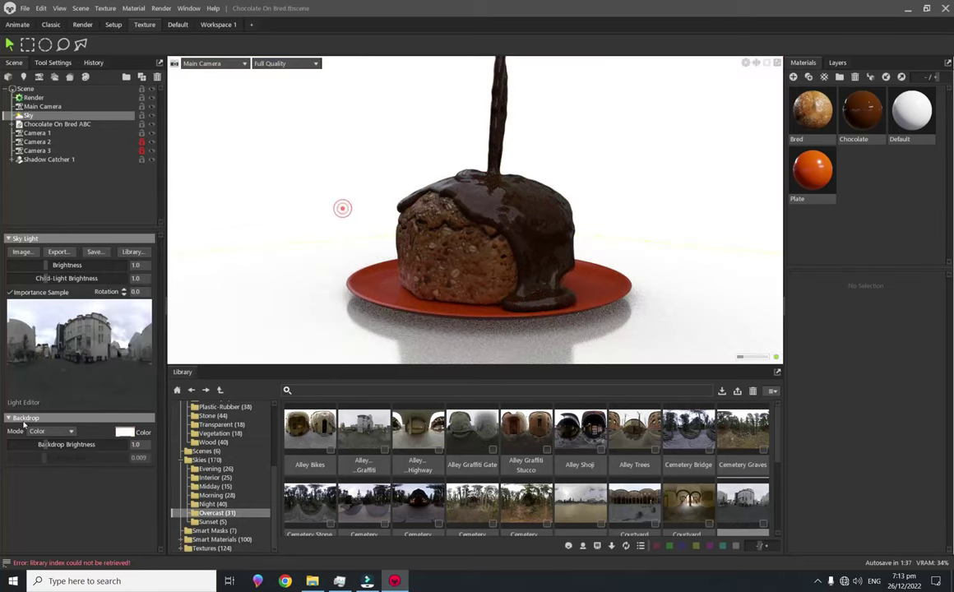
Try Sky, Blurred Sky and Ambient Sky backdrops, rotating the sky lighting to 48 degrees.
click(37, 431)
click(47, 453)
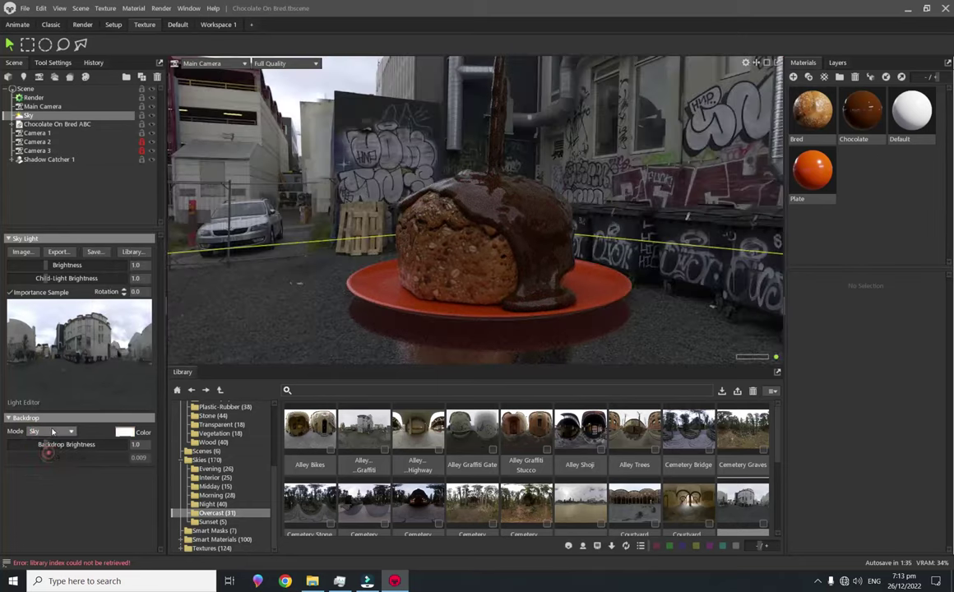
mouse_move(494, 329)
mouse_down()
mouse_move(385, 334)
mouse_move(584, 329)
mouse_move(440, 323)
mouse_move(646, 330)
mouse_up()
click(51, 431)
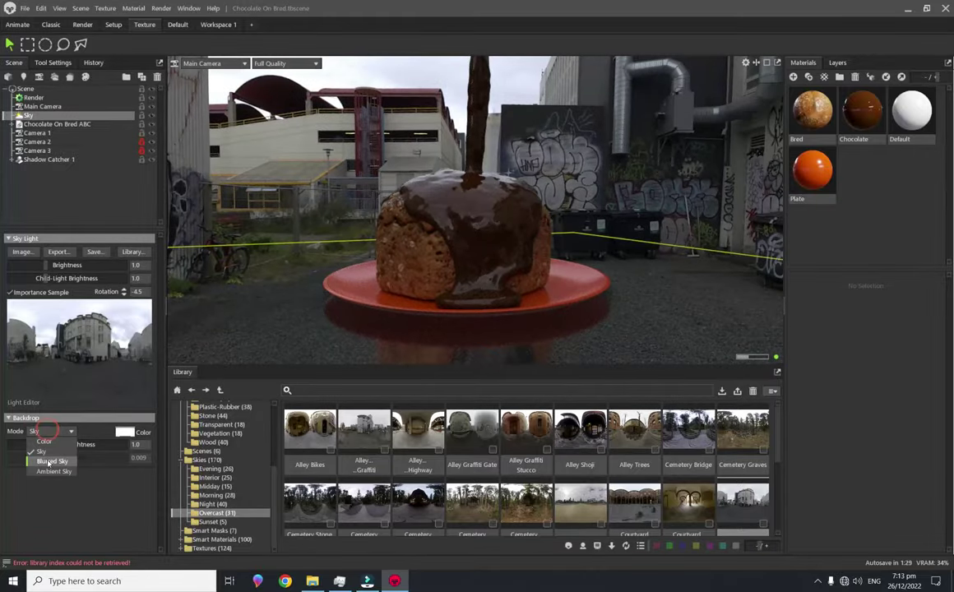
click(49, 455)
mouse_move(640, 266)
ctrl+mouse_down()
mouse_move(540, 256)
mouse_move(688, 250)
mouse_move(664, 253)
ctrl+mouse_up()
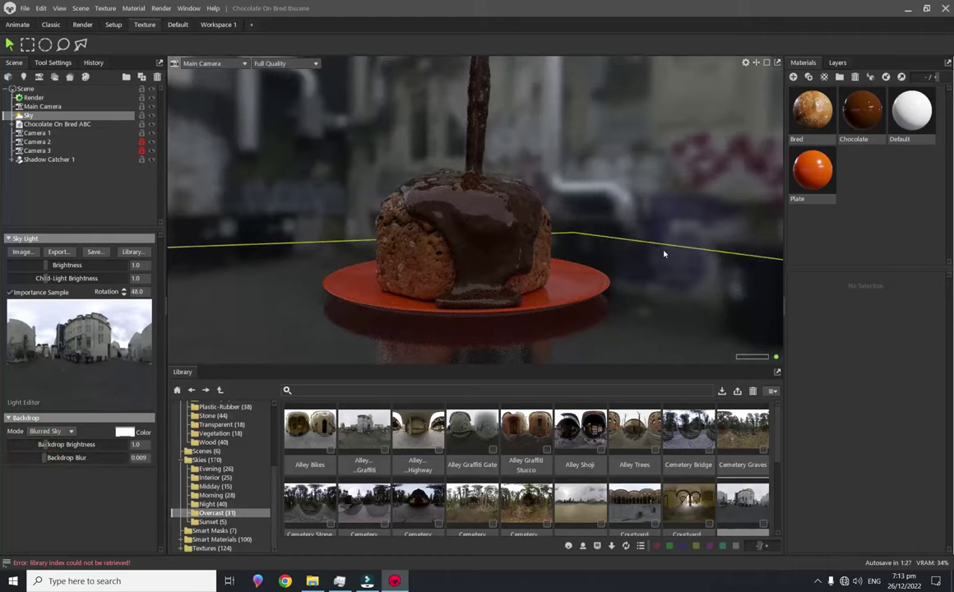
click(43, 431)
click(59, 468)
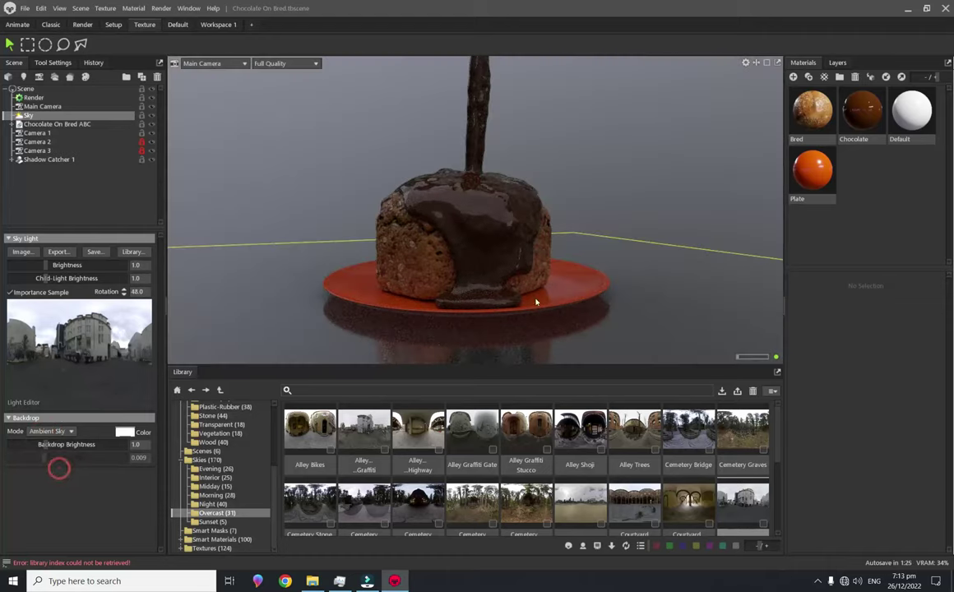
mouse_move(527, 326)
right_down()
mouse_move(448, 241)
mouse_move(300, 341)
right_up()
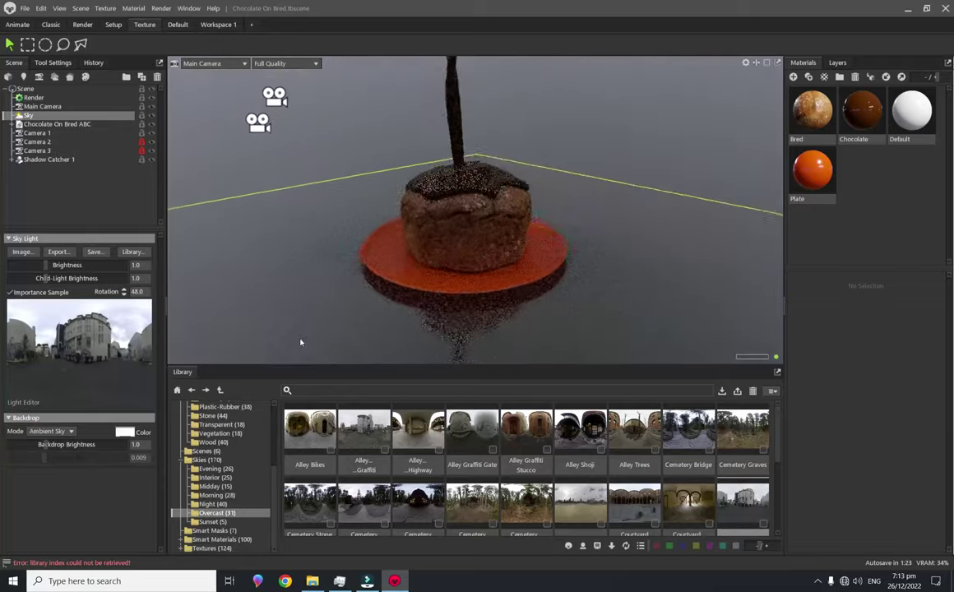
mouse_move(300, 340)
mouse_down()
mouse_move(418, 395)
mouse_move(545, 325)
mouse_up()
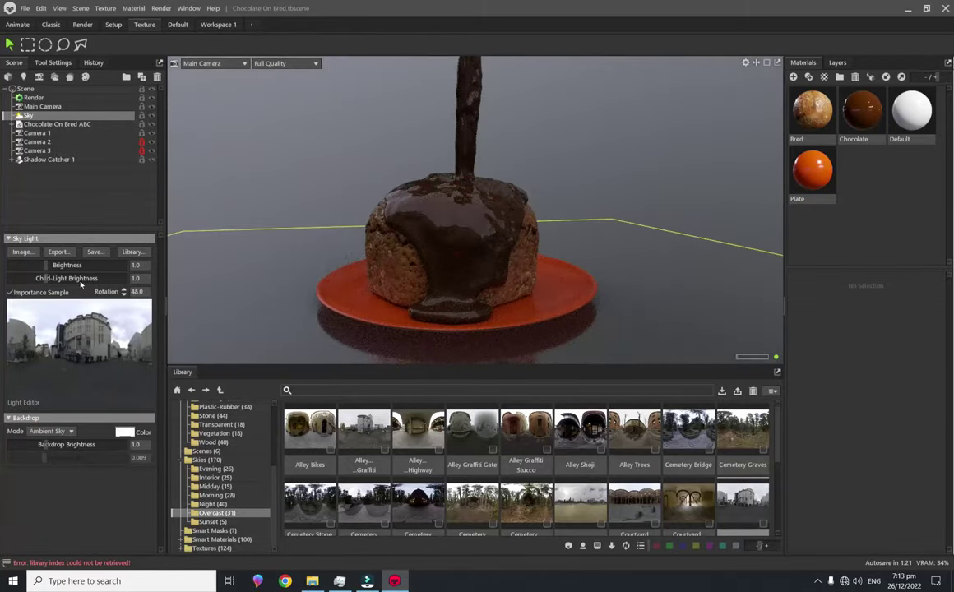
mouse_move(74, 263)
mouse_down()
mouse_move(93, 263)
mouse_move(64, 265)
mouse_up()
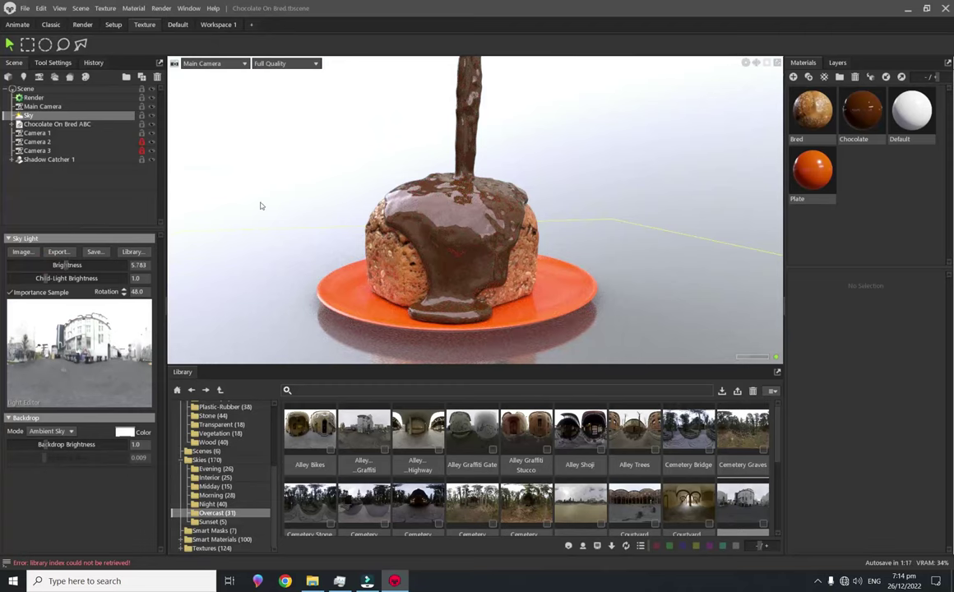
key(ctrl+z)
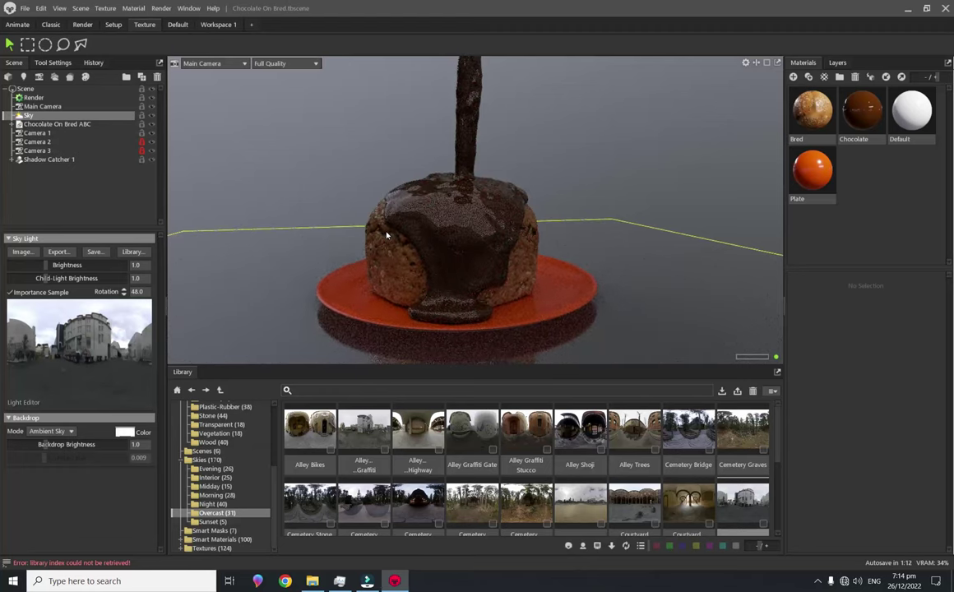
Return the backdrop to plain Color mode in white.
click(125, 432)
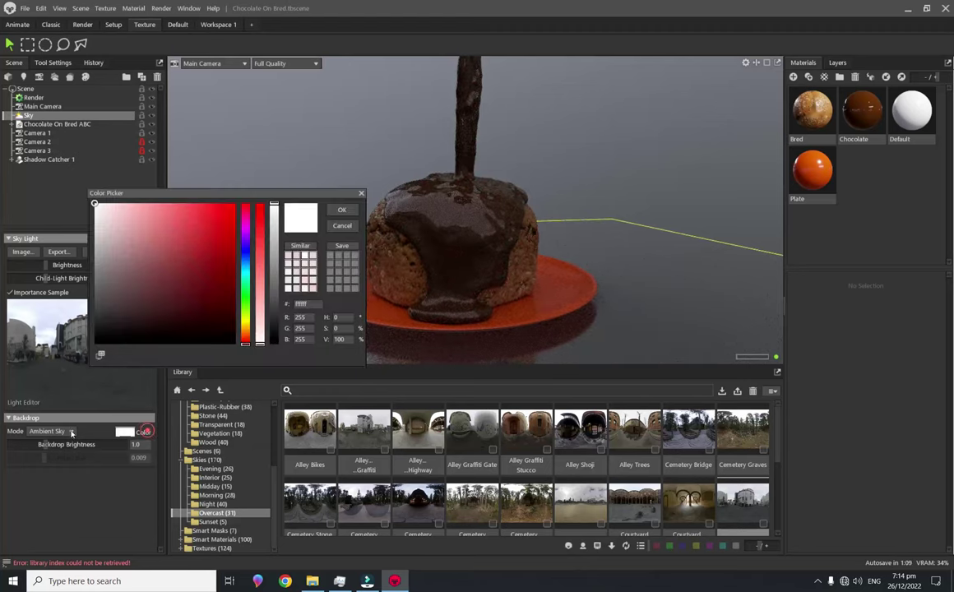
click(351, 208)
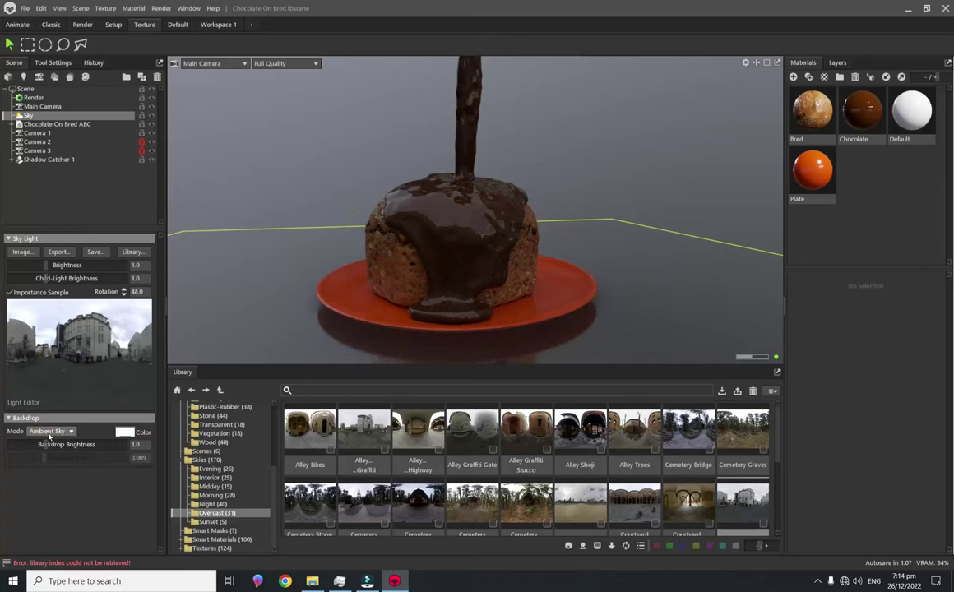
click(49, 432)
click(45, 451)
drag(475, 250, 372, 296)
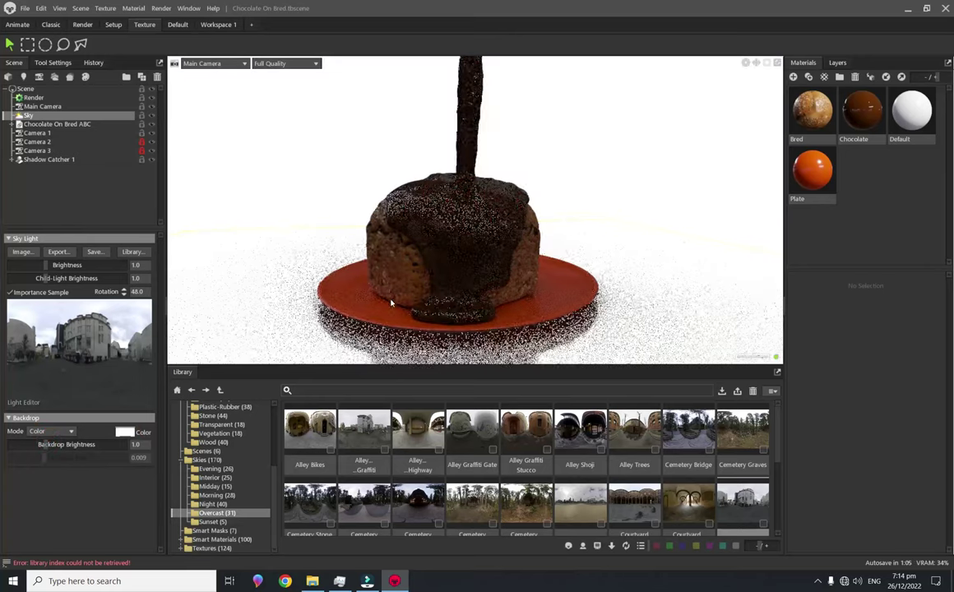
Browse to the Marmoset TB4 Project File folder and load a custom studio HDRI as the sky.
click(22, 253)
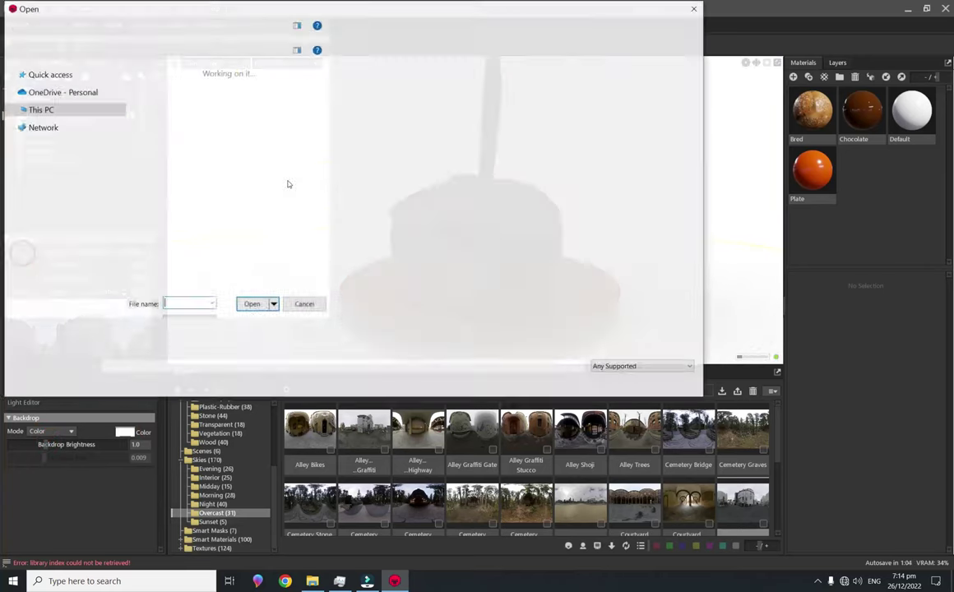
mouse_move(63, 255)
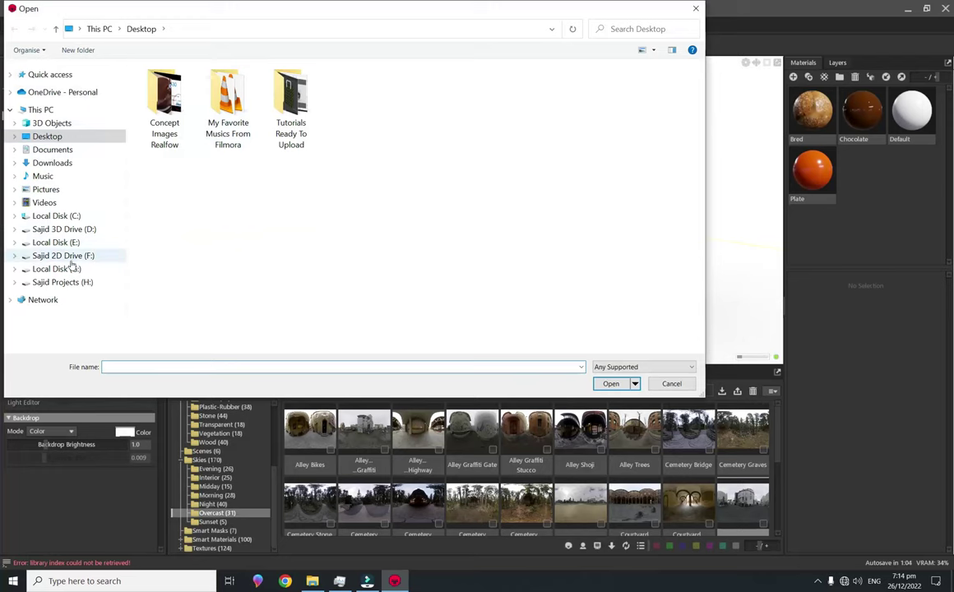
click(82, 258)
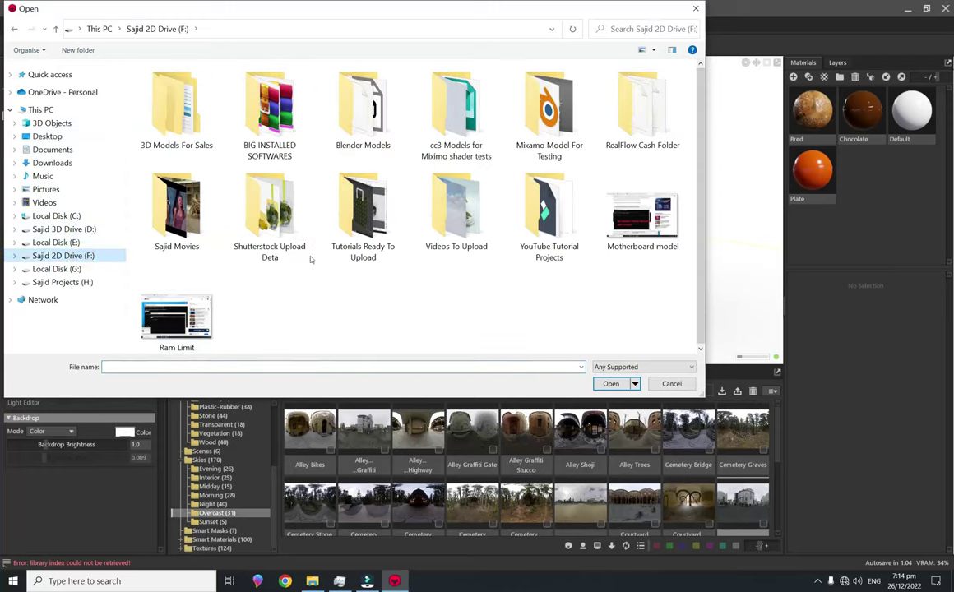
double_click(458, 208)
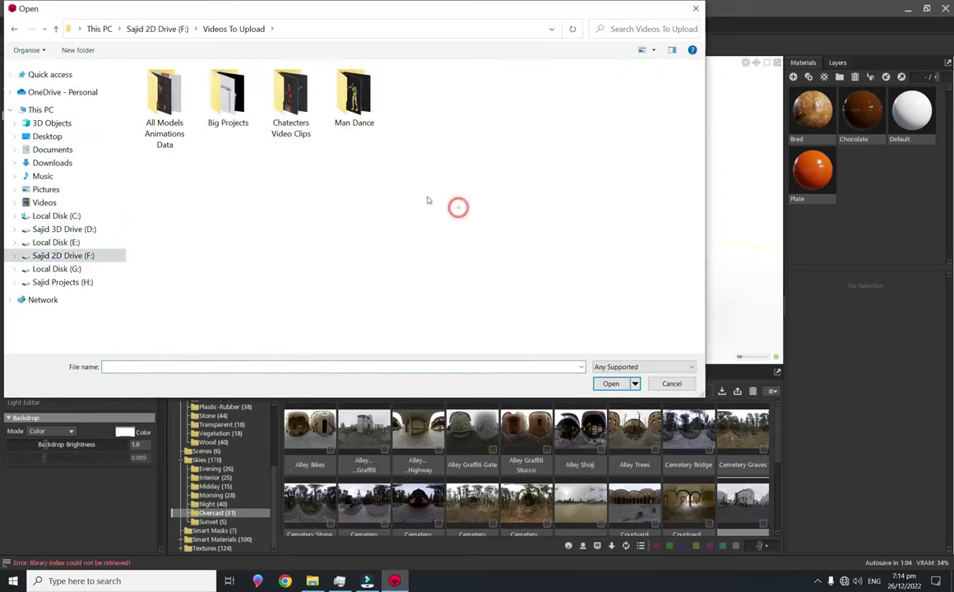
click(166, 26)
click(403, 222)
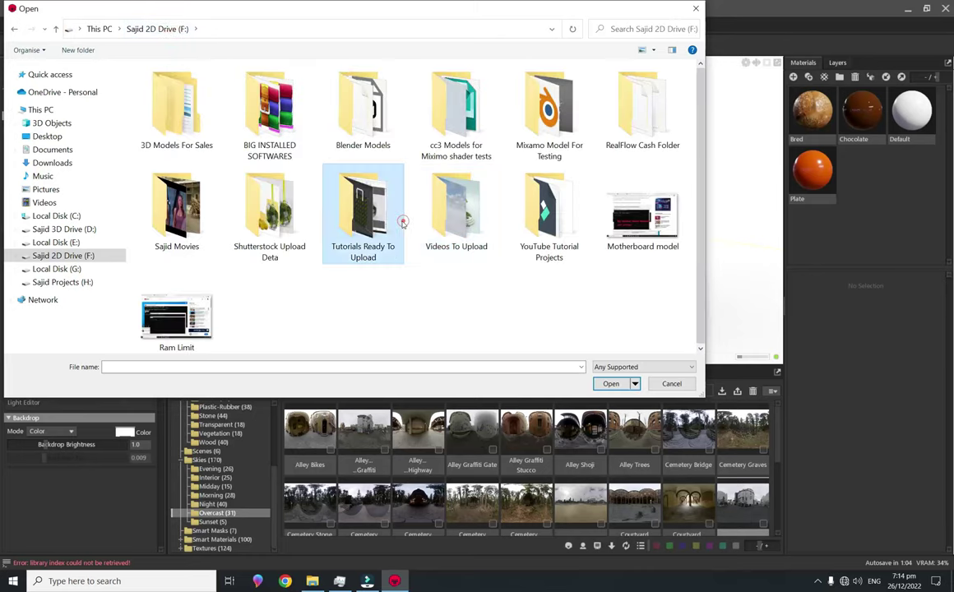
double_click(355, 220)
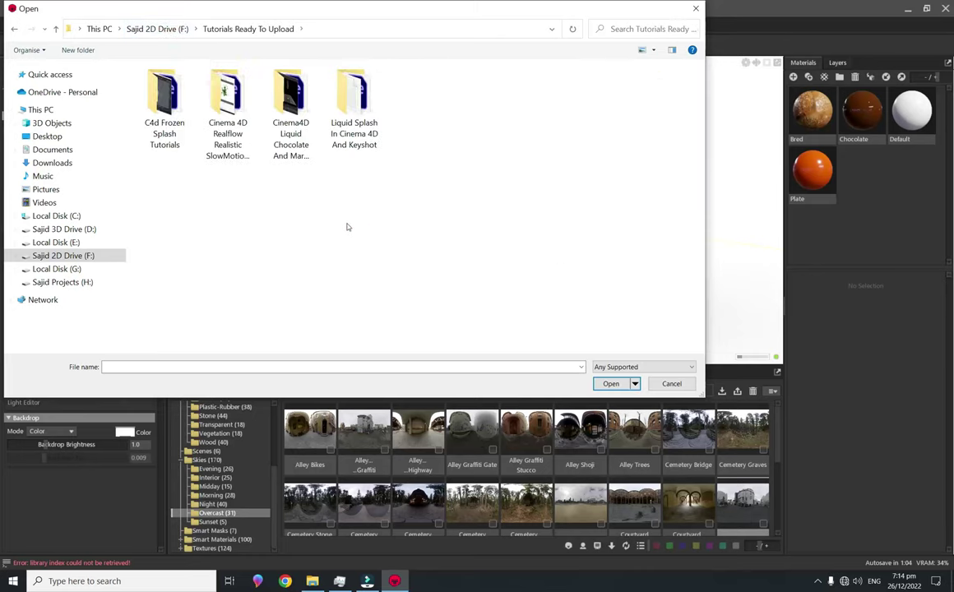
key(BackSpace)
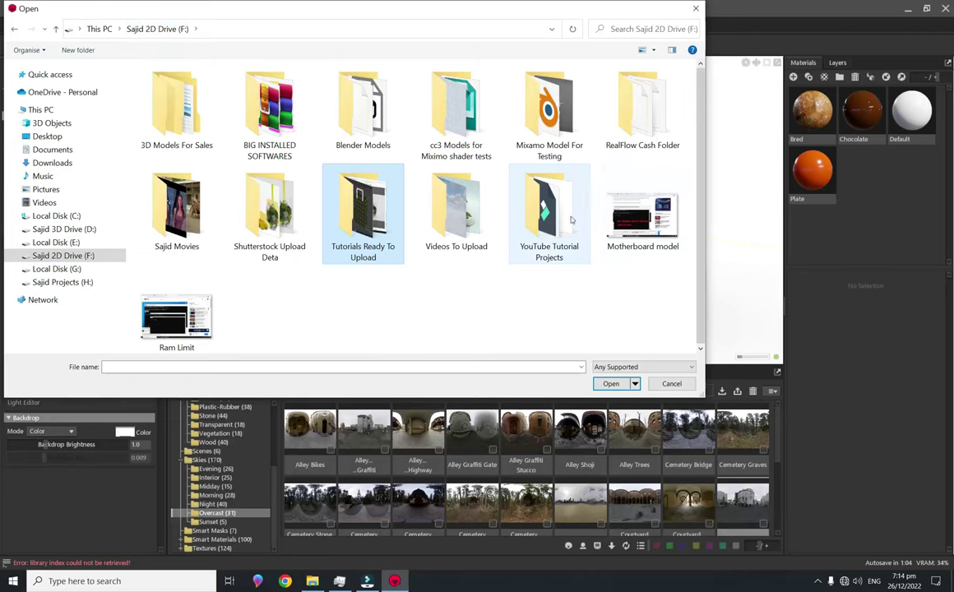
double_click(517, 198)
double_click(207, 260)
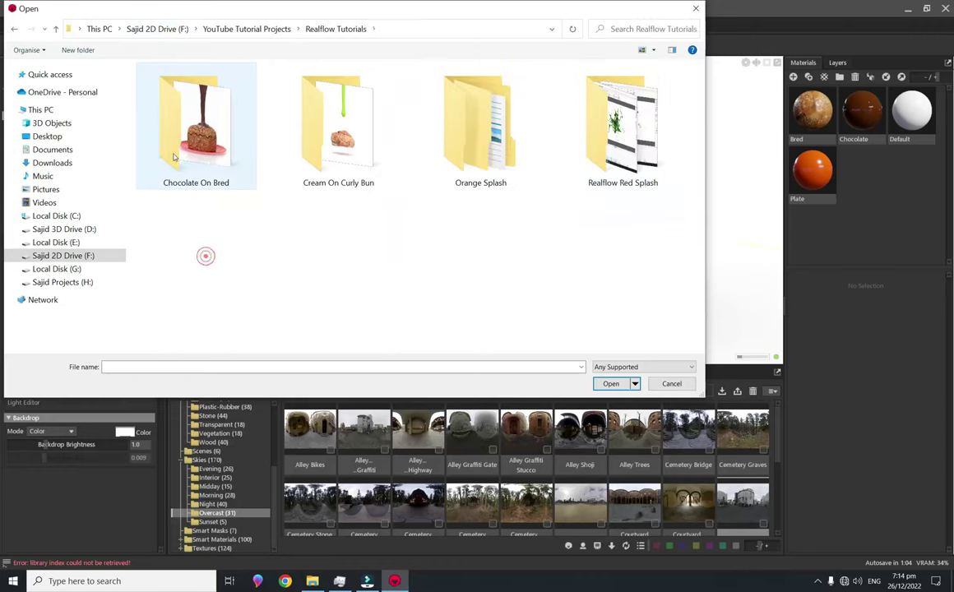
double_click(175, 156)
double_click(190, 270)
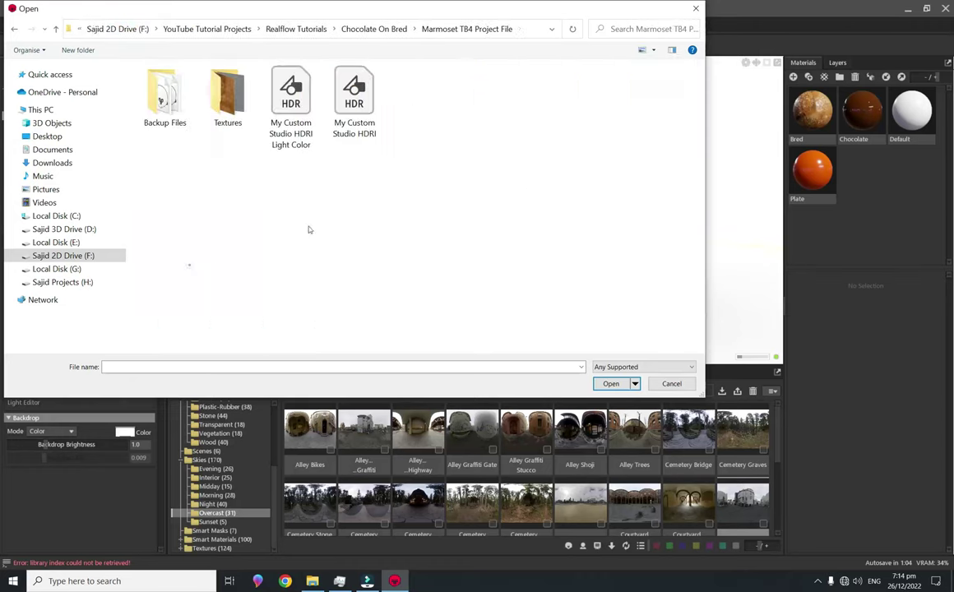
double_click(365, 93)
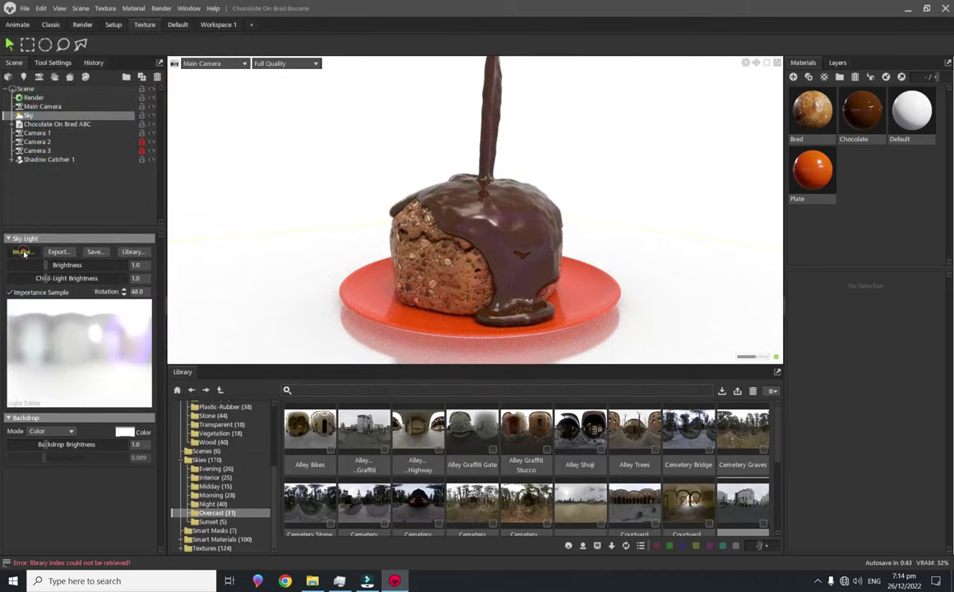
Load another HDRI into the sky light and switch to the Animate layout with its timeline.
click(23, 253)
double_click(300, 113)
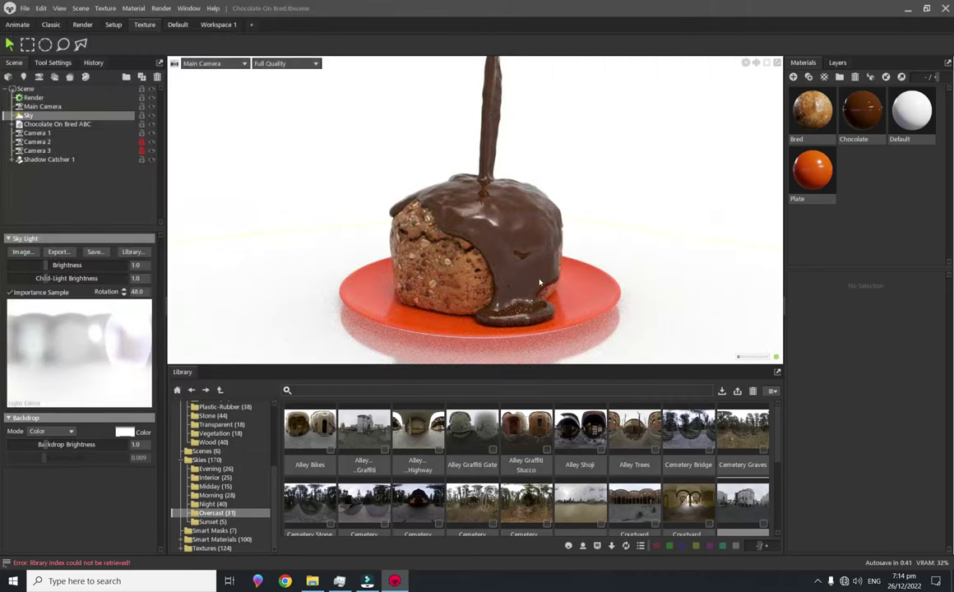
click(20, 24)
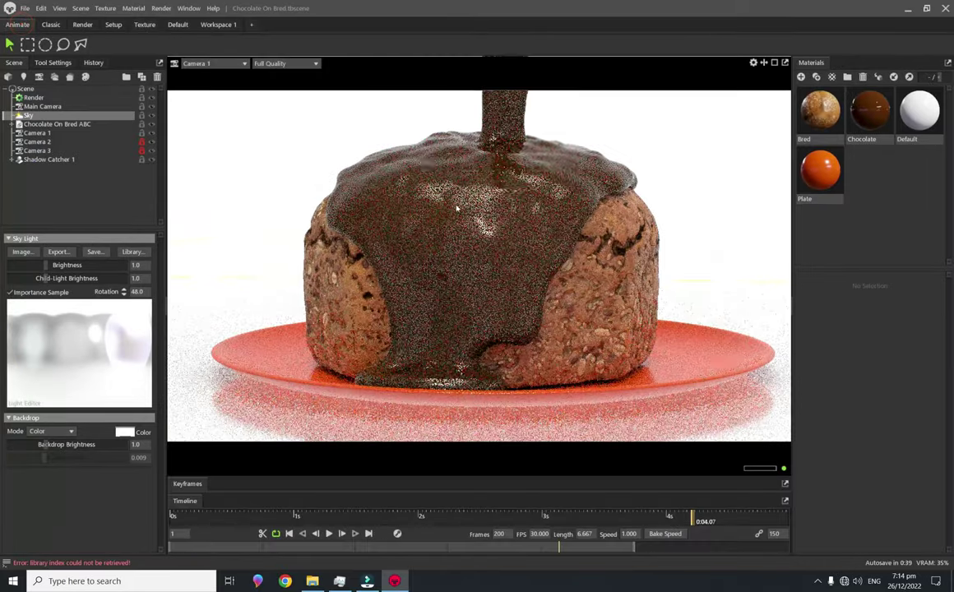
drag(592, 320, 564, 283)
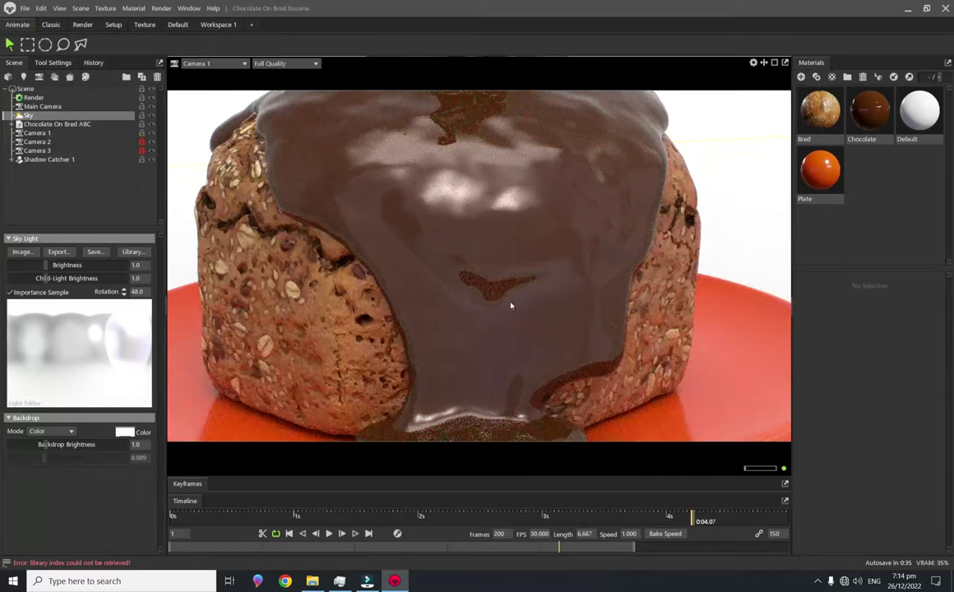
Compare the two custom HDRI files and load My Custom Studio HDRI into the sky light.
click(23, 253)
click(355, 98)
click(291, 97)
click(354, 107)
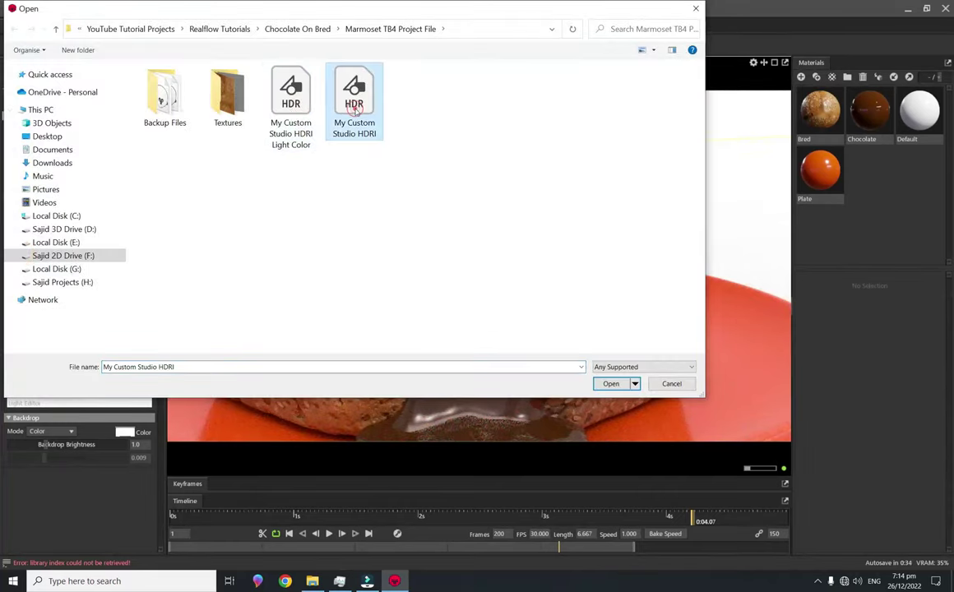
double_click(354, 105)
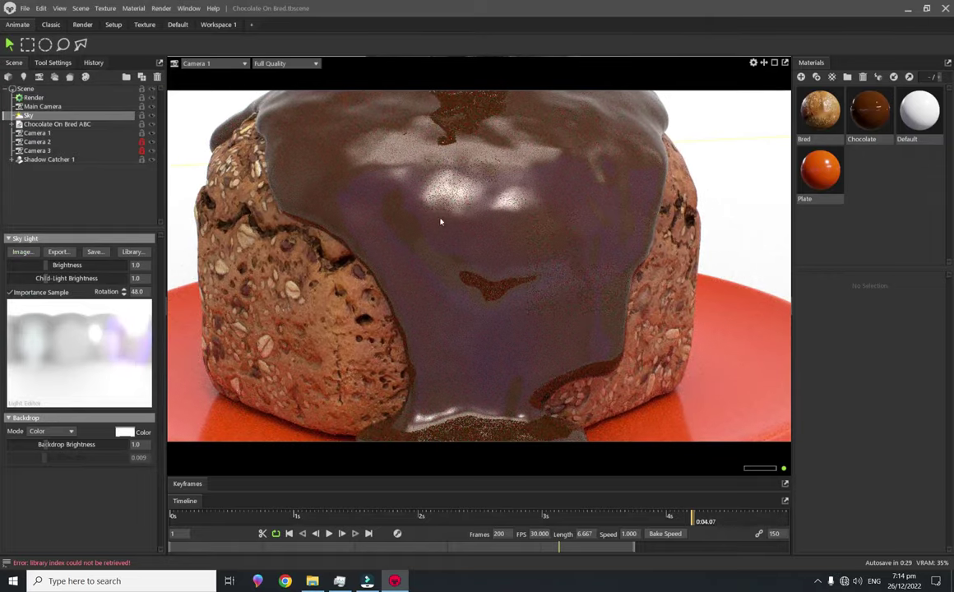
Replace the sky image with My Custom Studio HDRI Light Color.
click(23, 252)
click(291, 97)
double_click(291, 97)
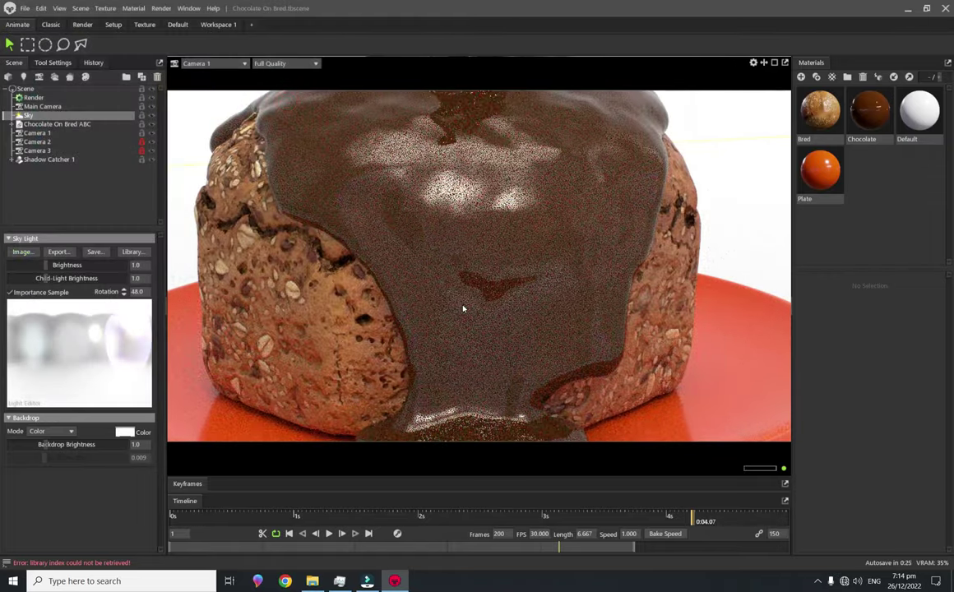
scroll(463, 308, down, 5)
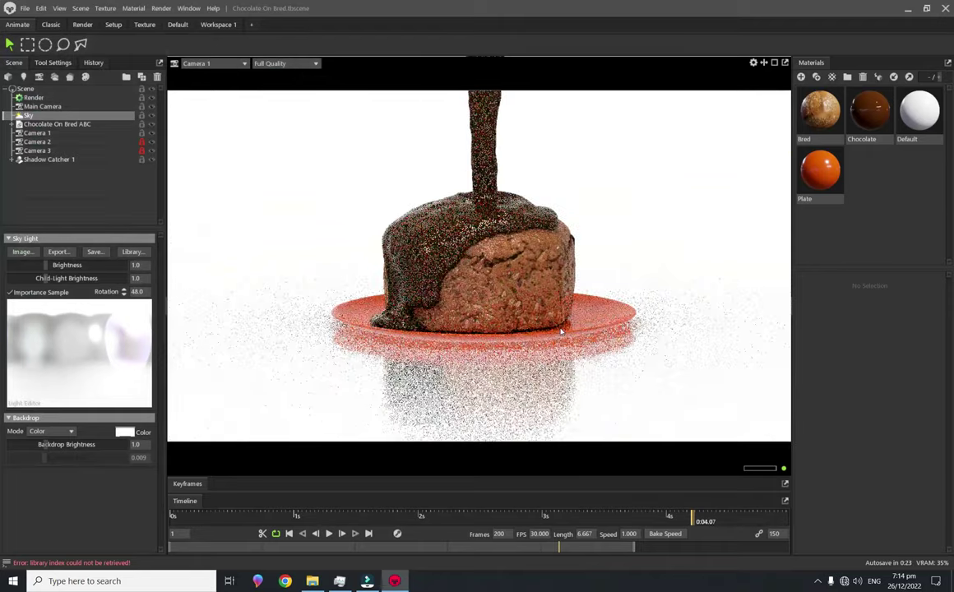
scroll(562, 332, up, 3)
Select Liquid Chocolate and look through the Chocolate material's settings.
click(495, 227)
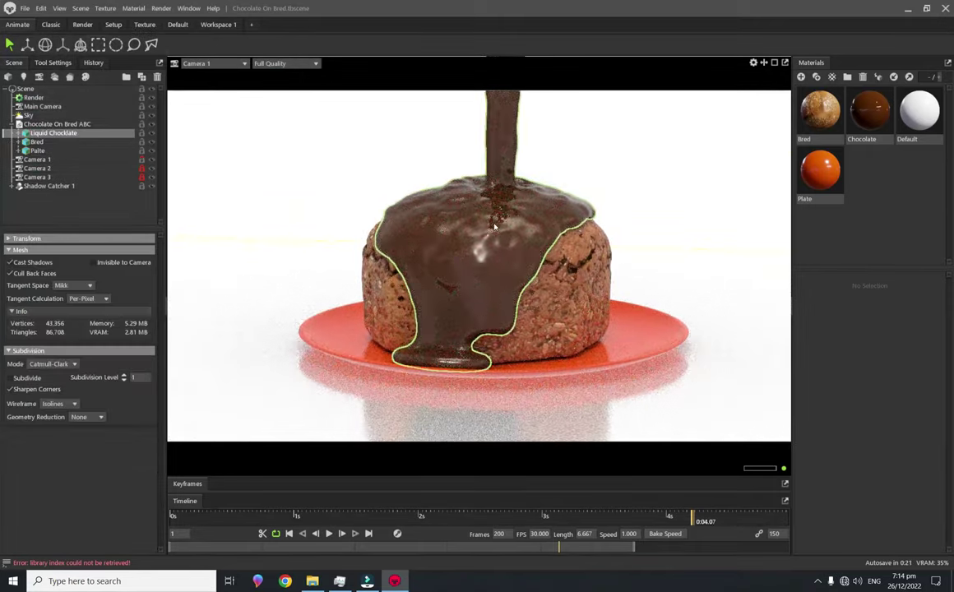
click(871, 112)
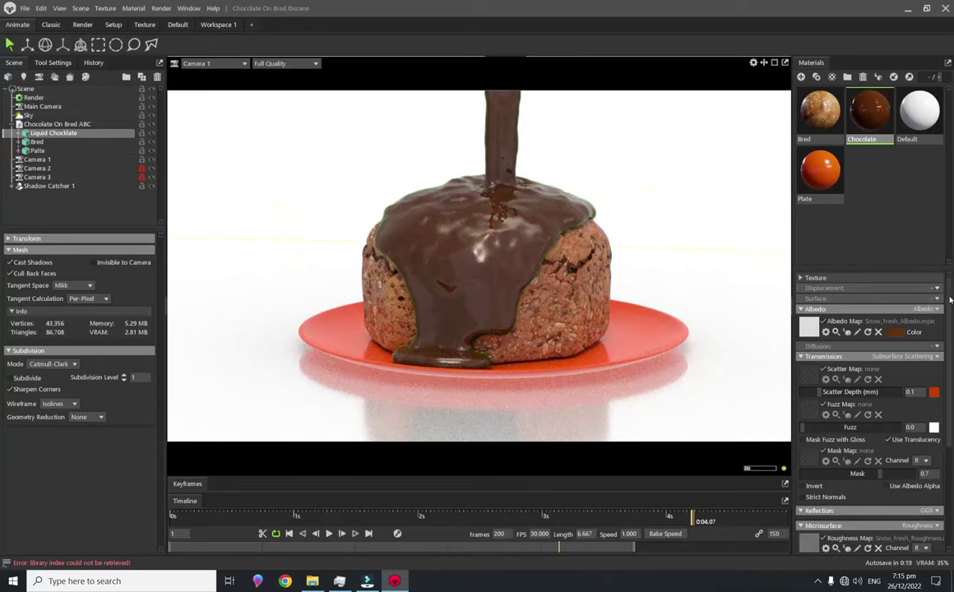
scroll(950, 301, down, 1)
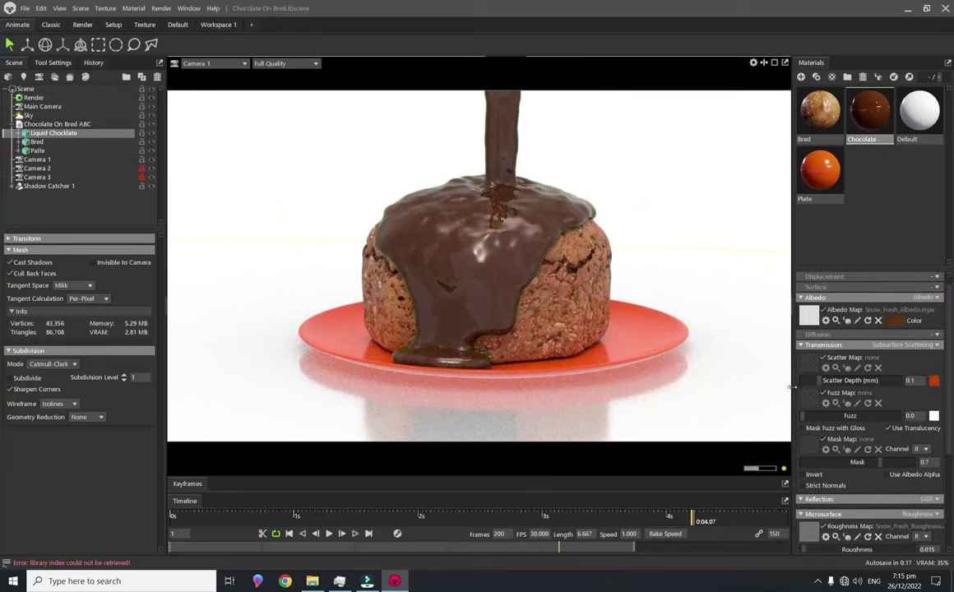
drag(950, 363, 948, 462)
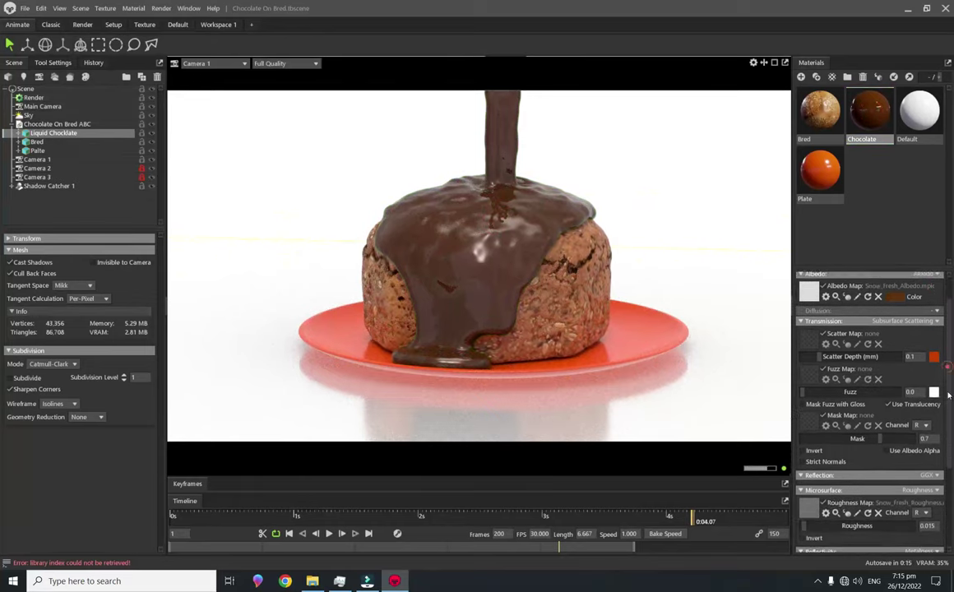
scroll(949, 461, up, 5)
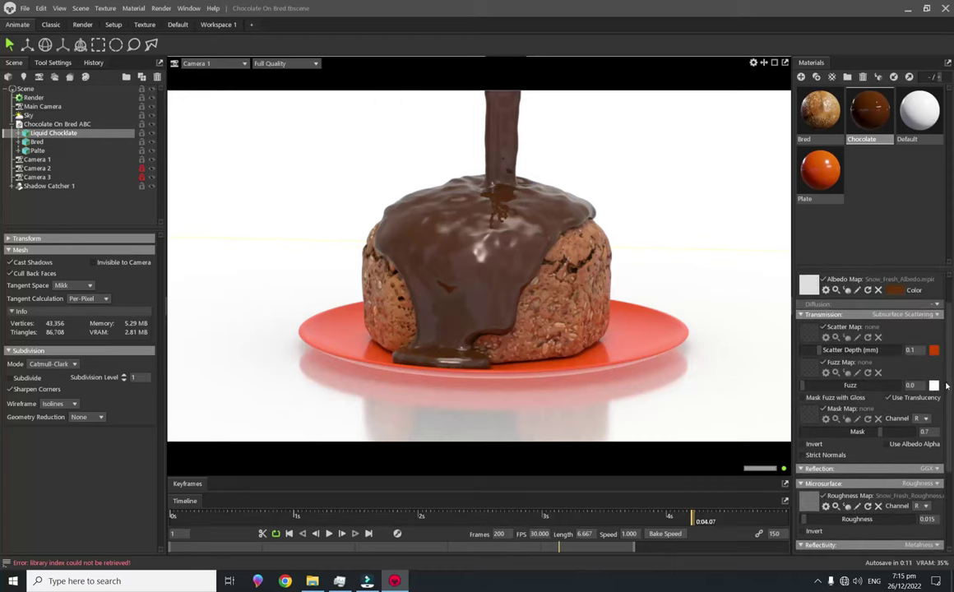
scroll(947, 386, down, 5)
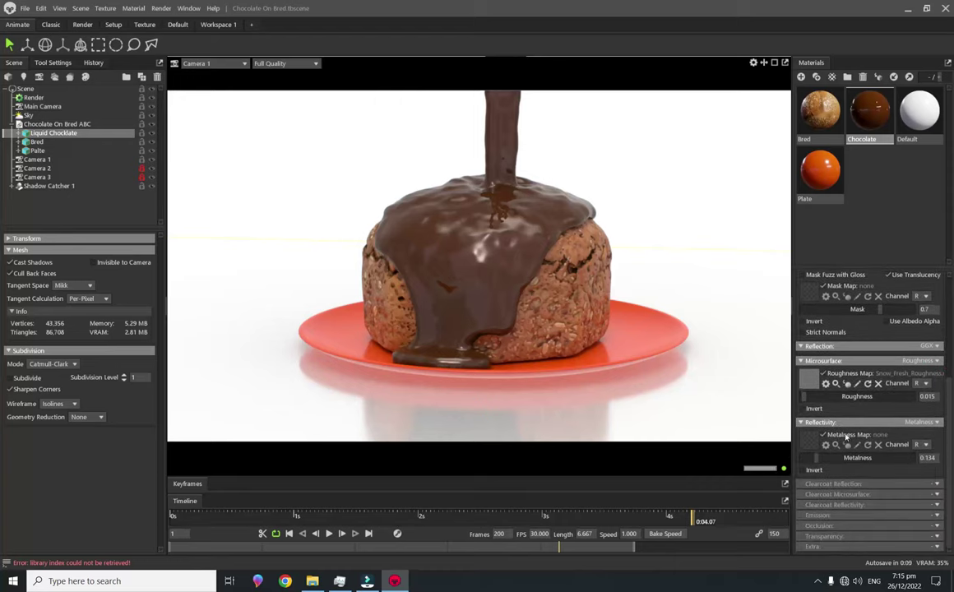
Review the Plate and Bred material settings, then select Camera 1 to show its camera settings.
click(821, 171)
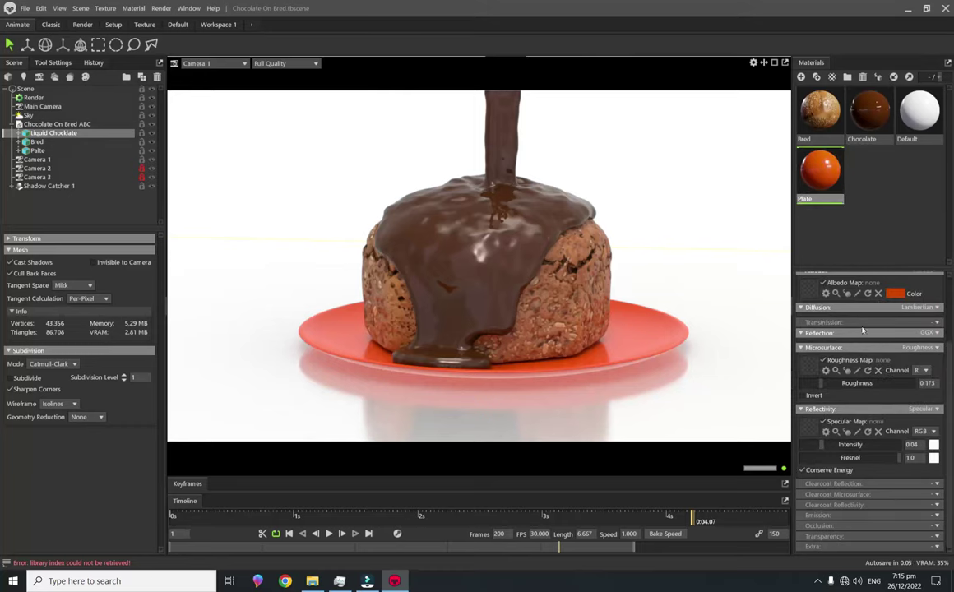
scroll(949, 416, up, 4)
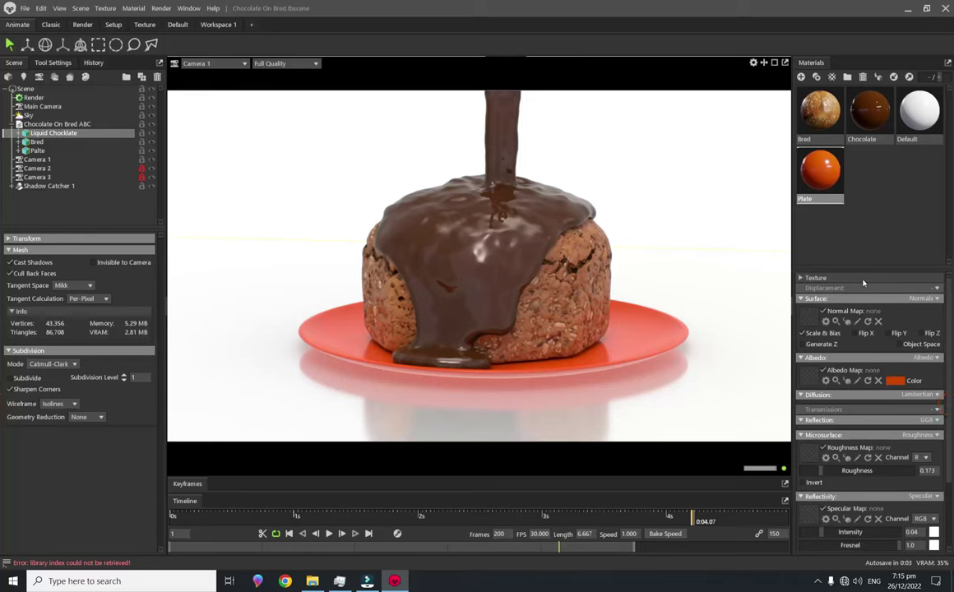
click(821, 111)
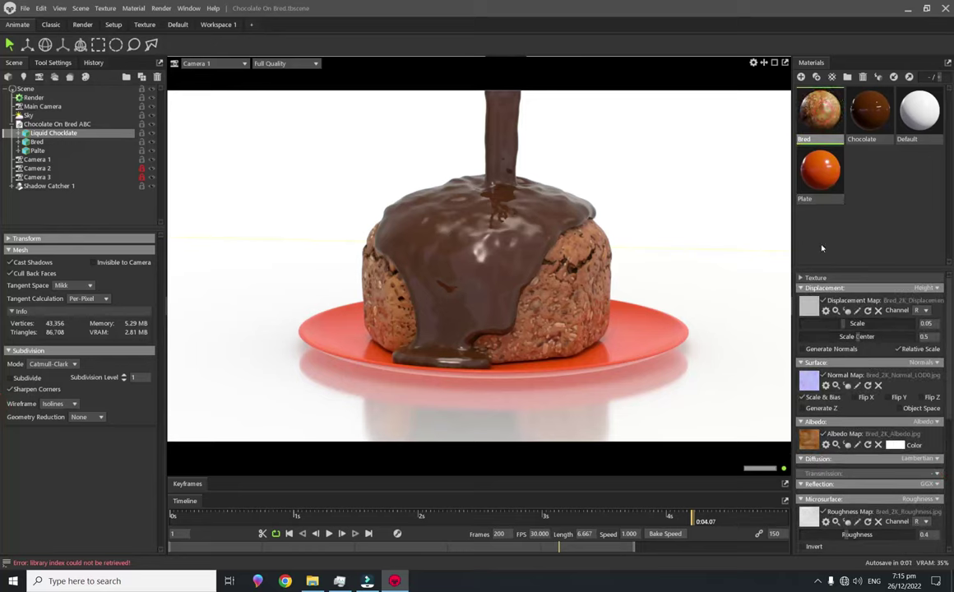
scroll(950, 329, down, 6)
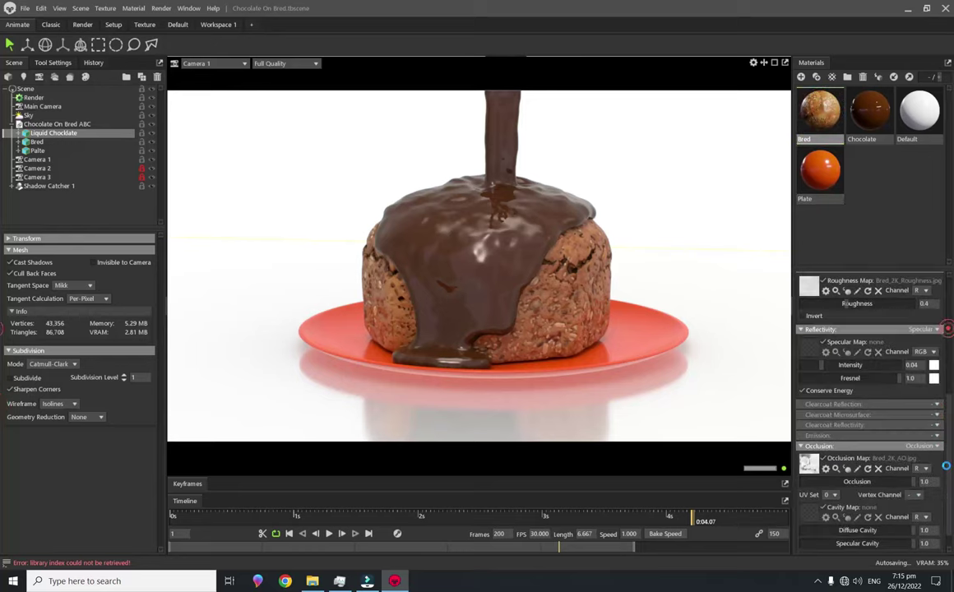
scroll(951, 329, down, 5)
click(64, 159)
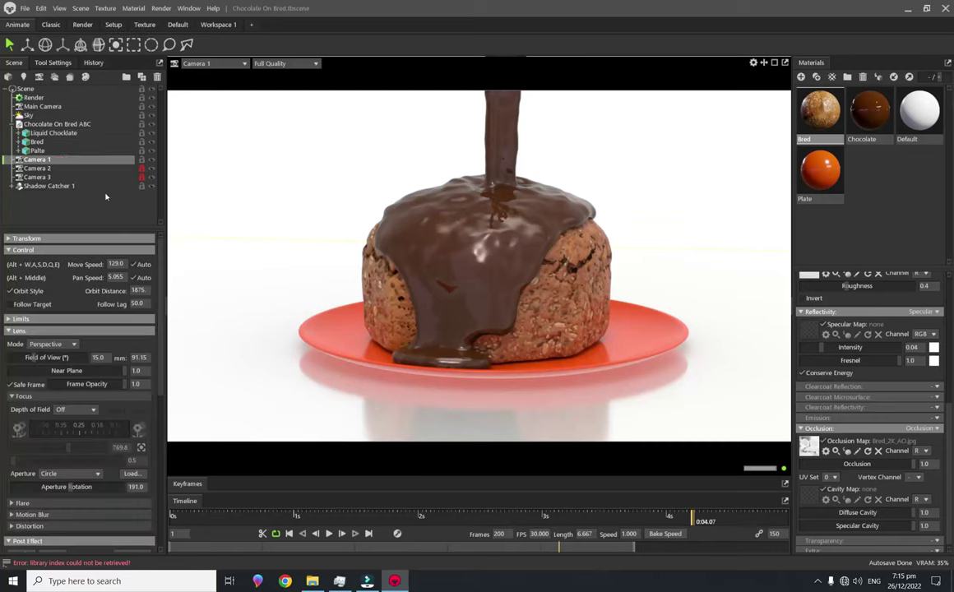
Select Liquid Chocolate, Bred, Plate and Chocolate On Bred ABC, then collapse the model's children.
click(42, 134)
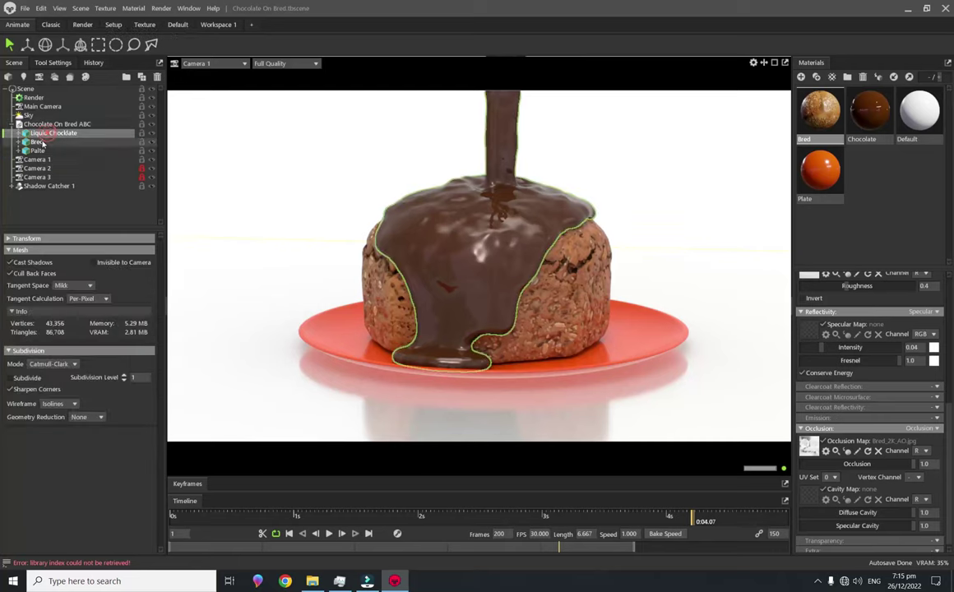
click(37, 142)
click(38, 150)
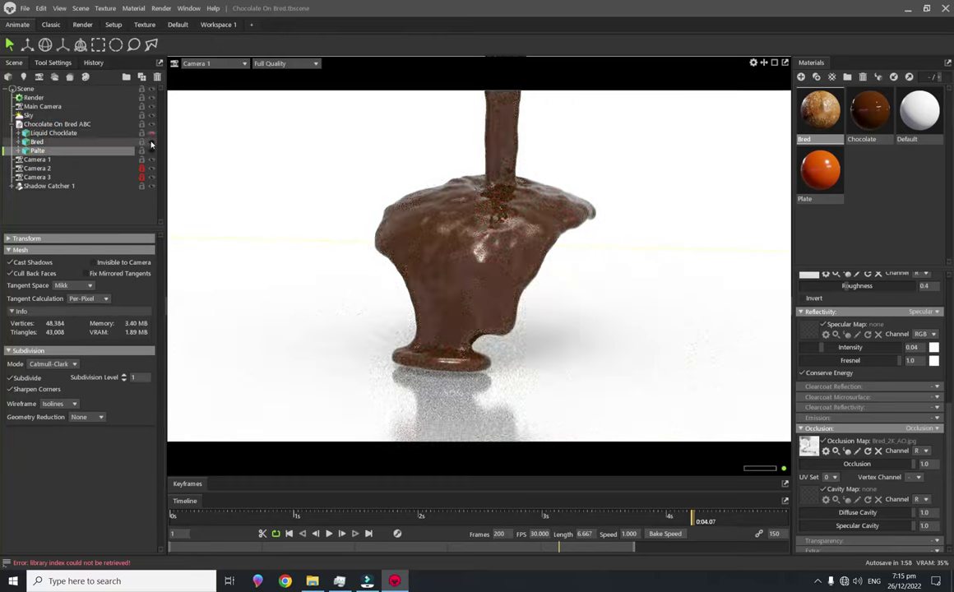
click(41, 123)
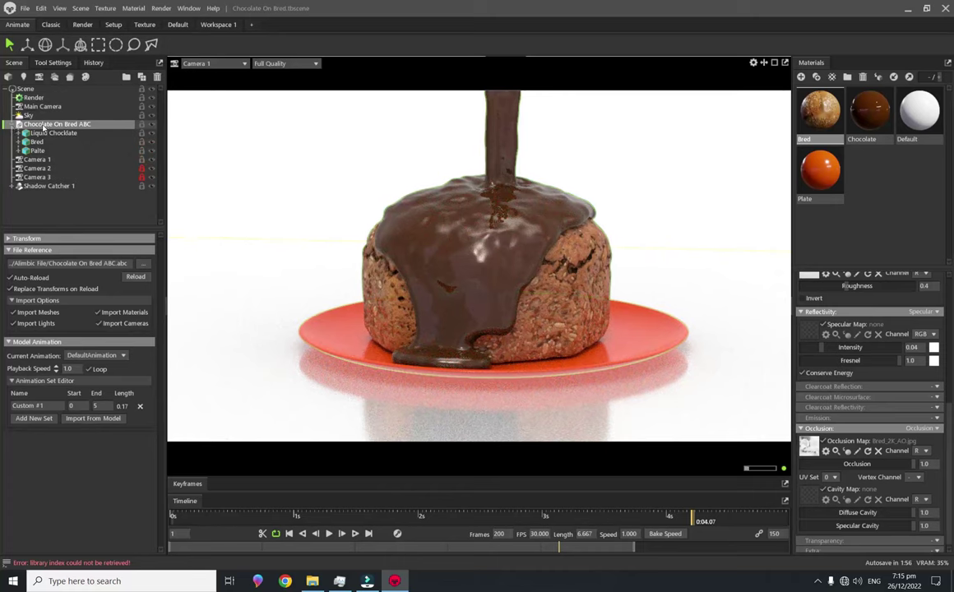
click(8, 125)
Toggle Use Ray Tracing off and on to compare, leave it enabled, and scroll down to Output.
click(31, 97)
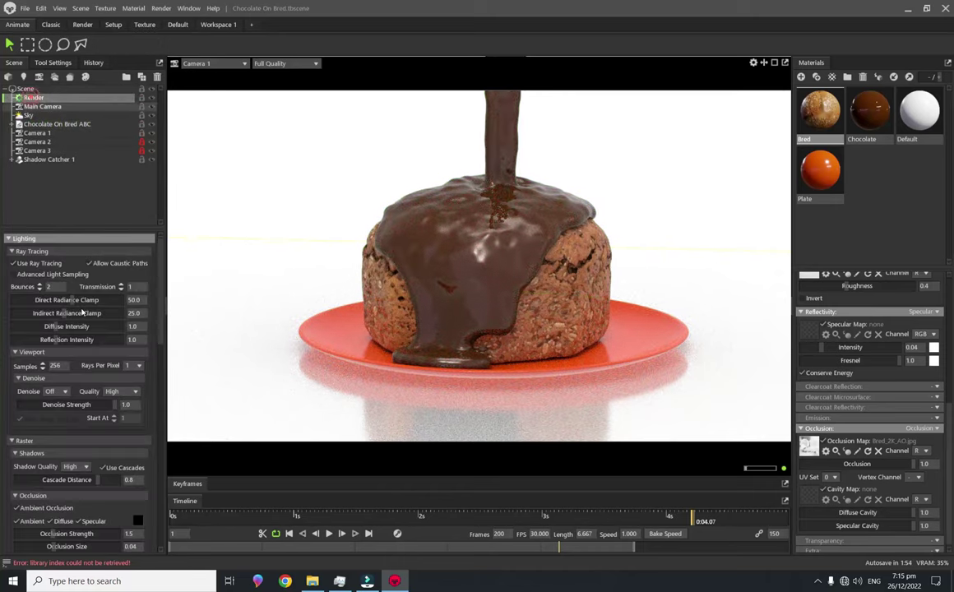
click(13, 263)
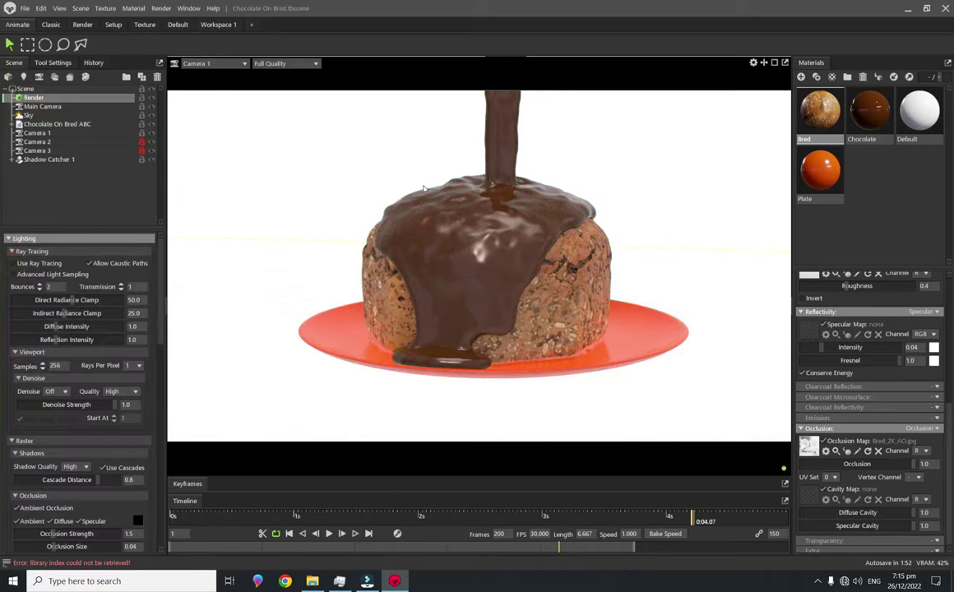
click(13, 263)
click(13, 264)
mouse_move(159, 329)
mouse_down()
mouse_move(162, 377)
mouse_move(91, 137)
mouse_up()
click(25, 265)
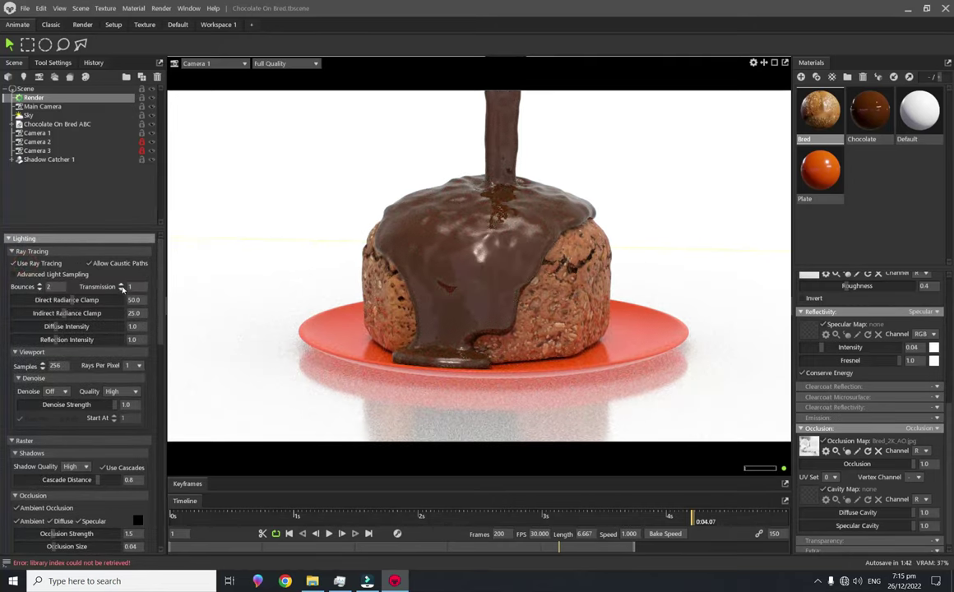
drag(163, 322, 167, 446)
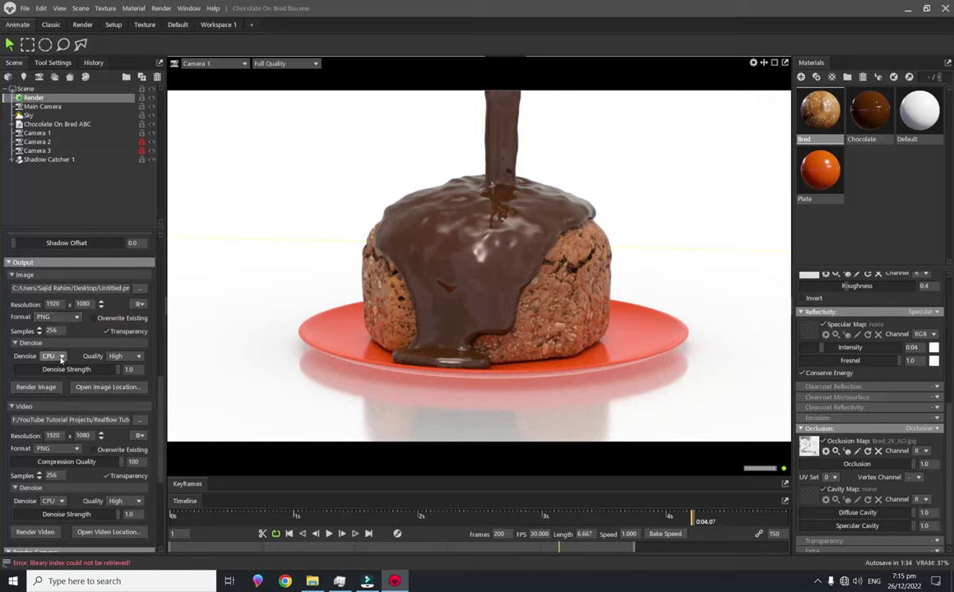
Review the still-image denoise device and quality options.
click(61, 359)
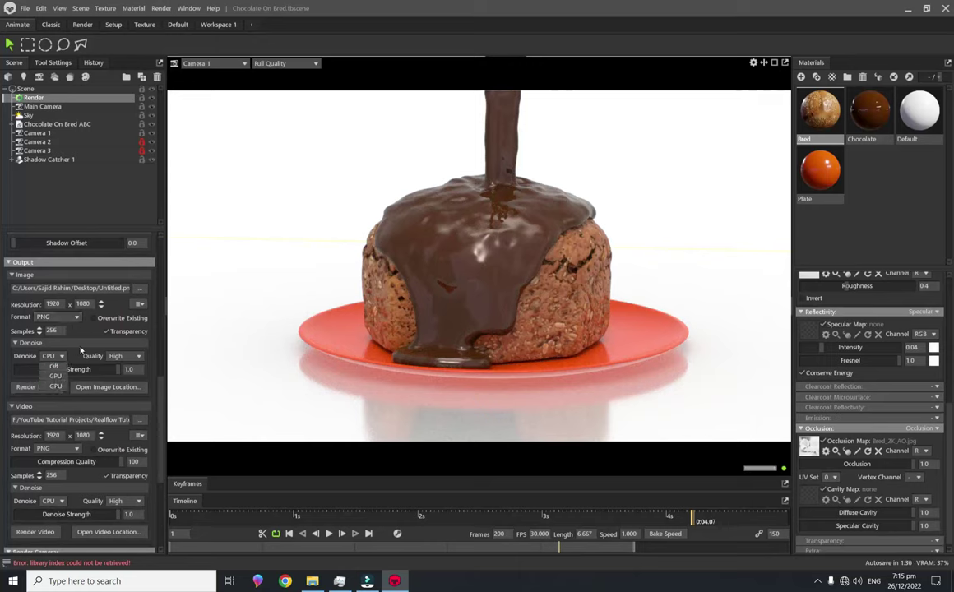
click(79, 346)
click(60, 343)
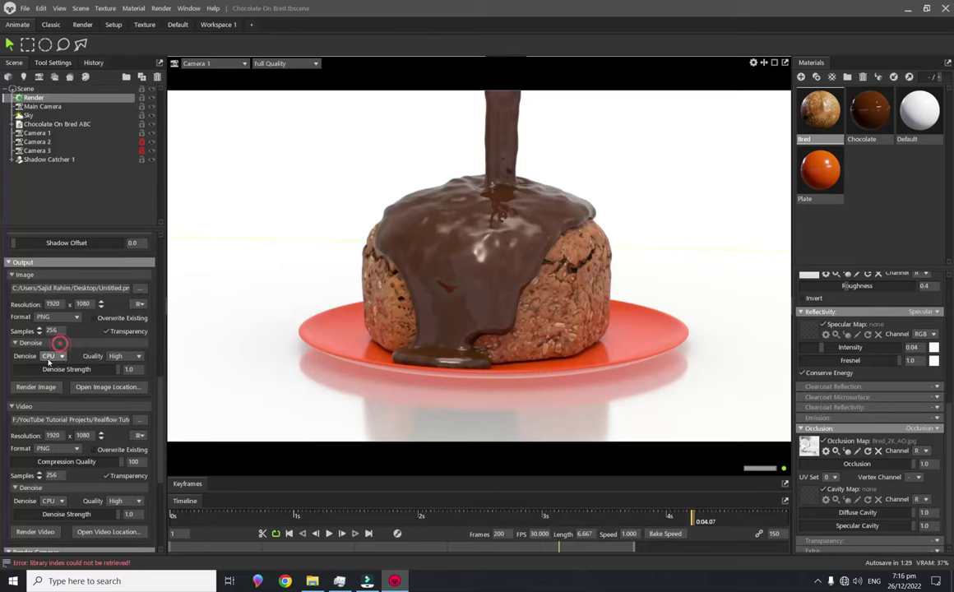
click(132, 357)
scroll(160, 400, down, 3)
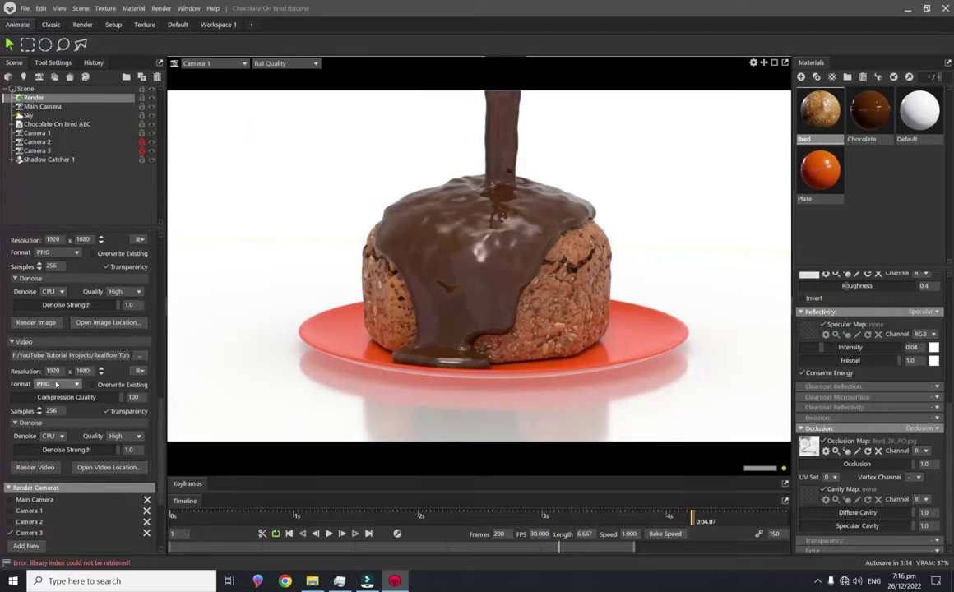
Keep the video format as PNG with CPU denoising at High quality.
click(57, 384)
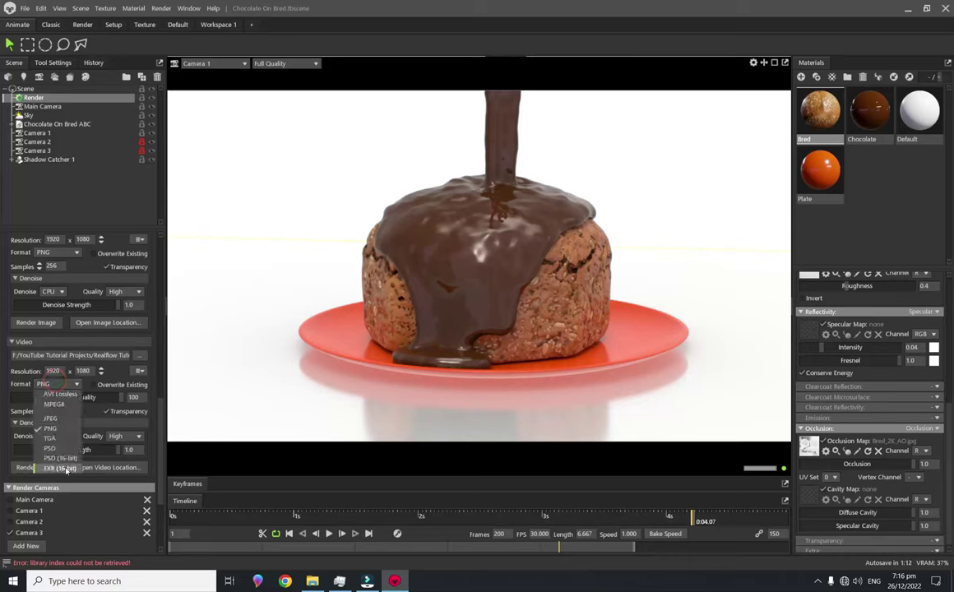
click(161, 412)
click(52, 436)
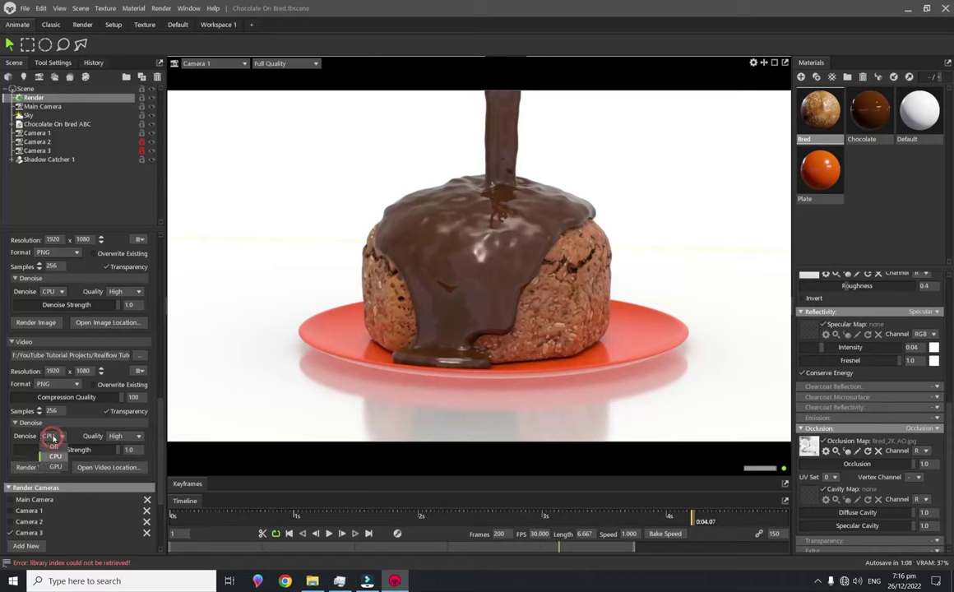
click(138, 437)
click(139, 437)
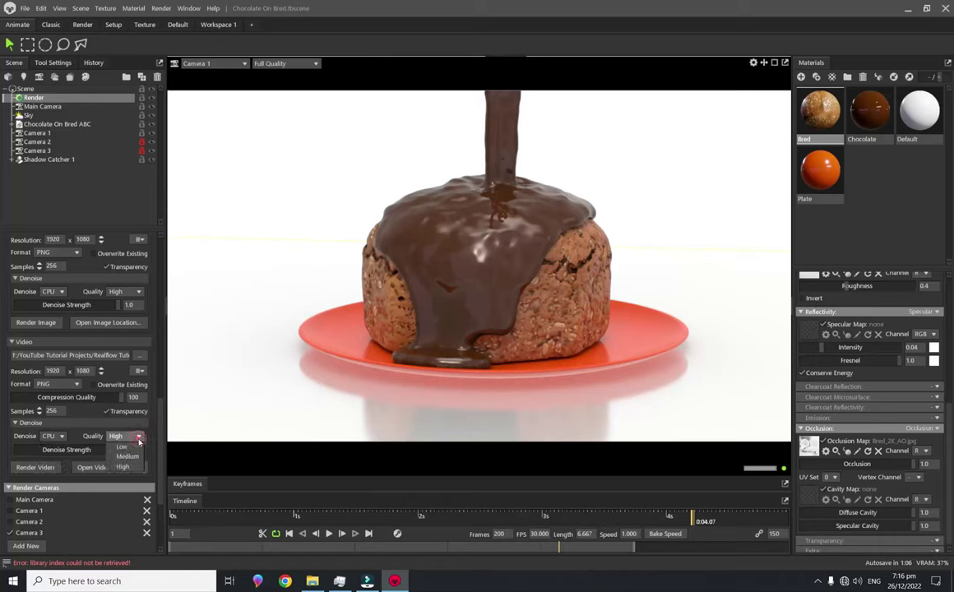
click(139, 437)
click(160, 490)
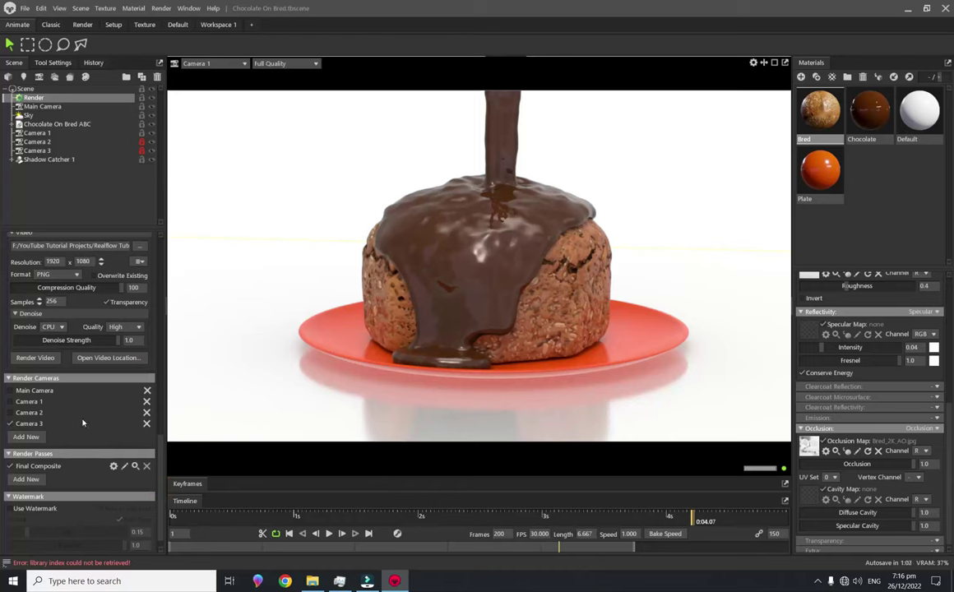
Set the render cameras to Camera 1, Camera 2 and Camera 3, unticking Main Camera.
click(10, 402)
click(10, 413)
click(10, 412)
click(10, 401)
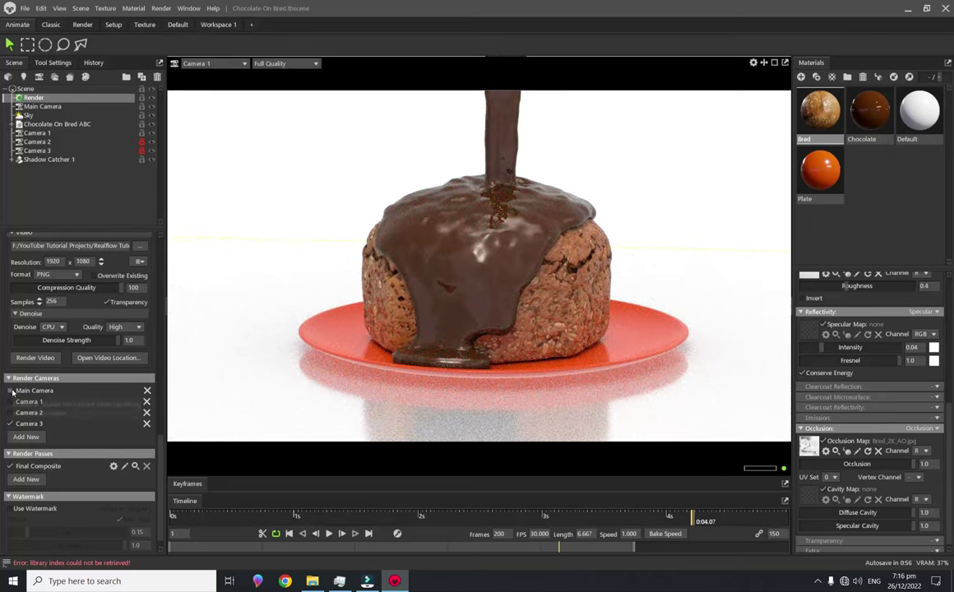
click(10, 391)
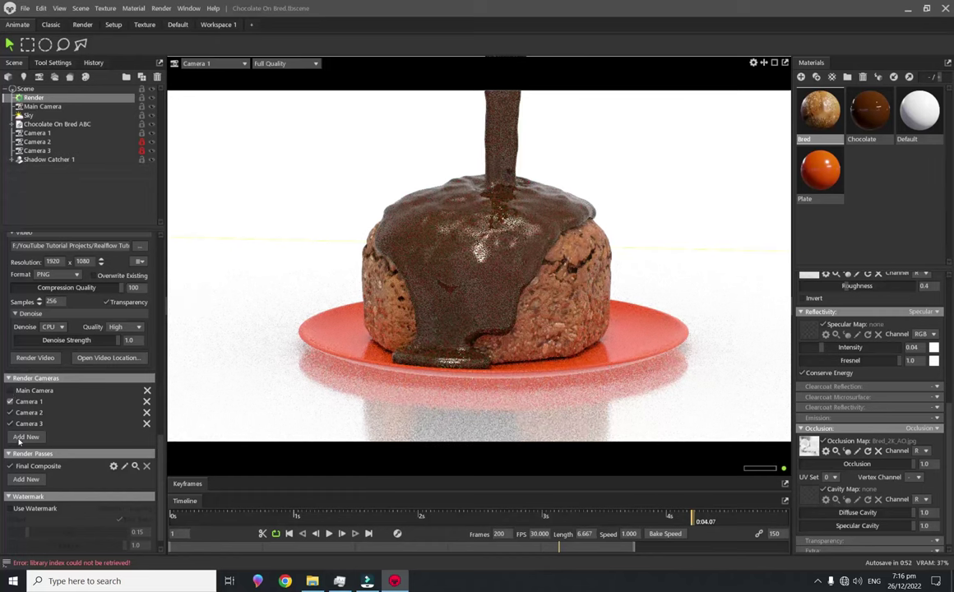
drag(161, 459, 176, 429)
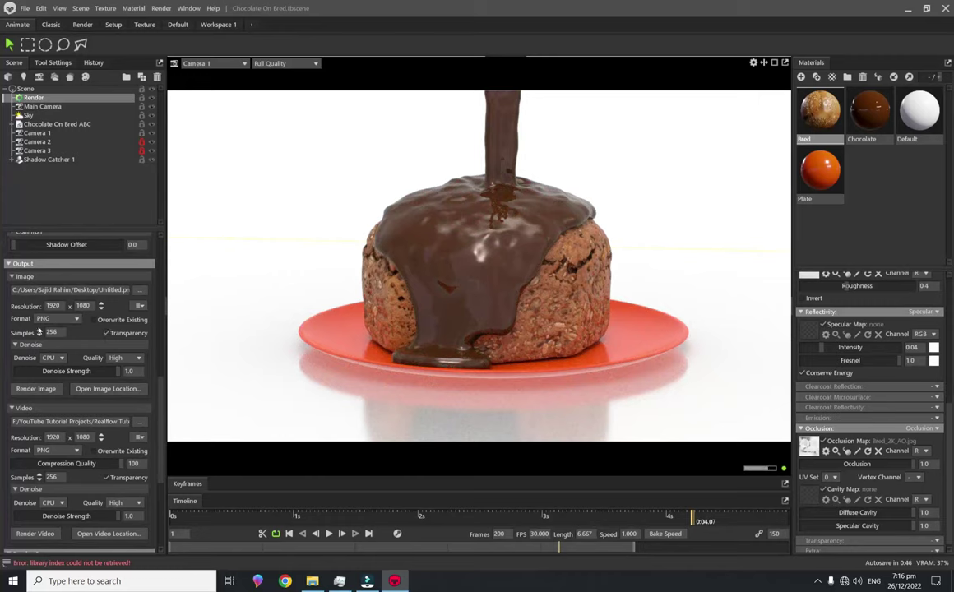
Keep PNG as the still-image output format.
click(57, 318)
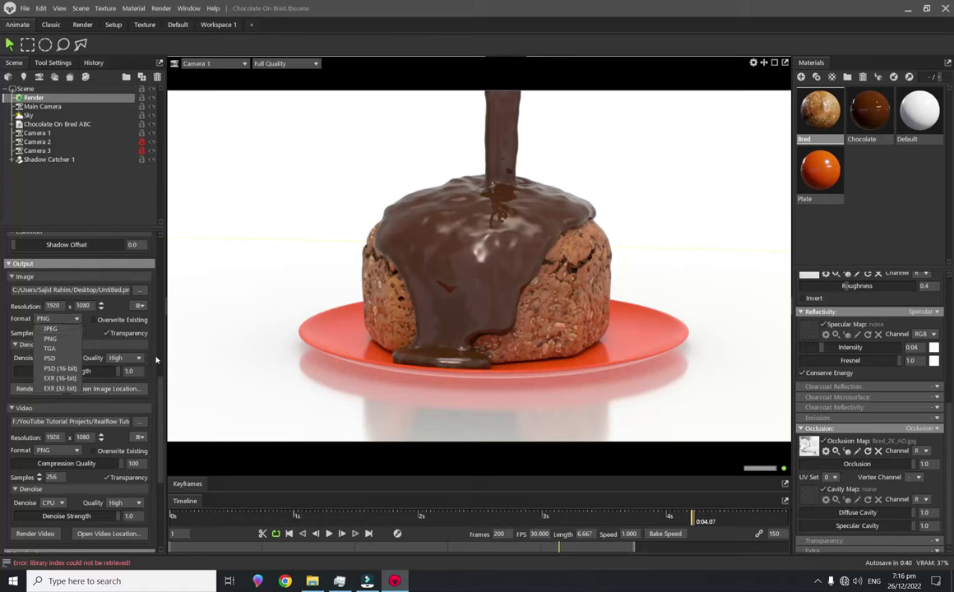
click(162, 396)
scroll(161, 391, up, 3)
scroll(161, 391, up, 2)
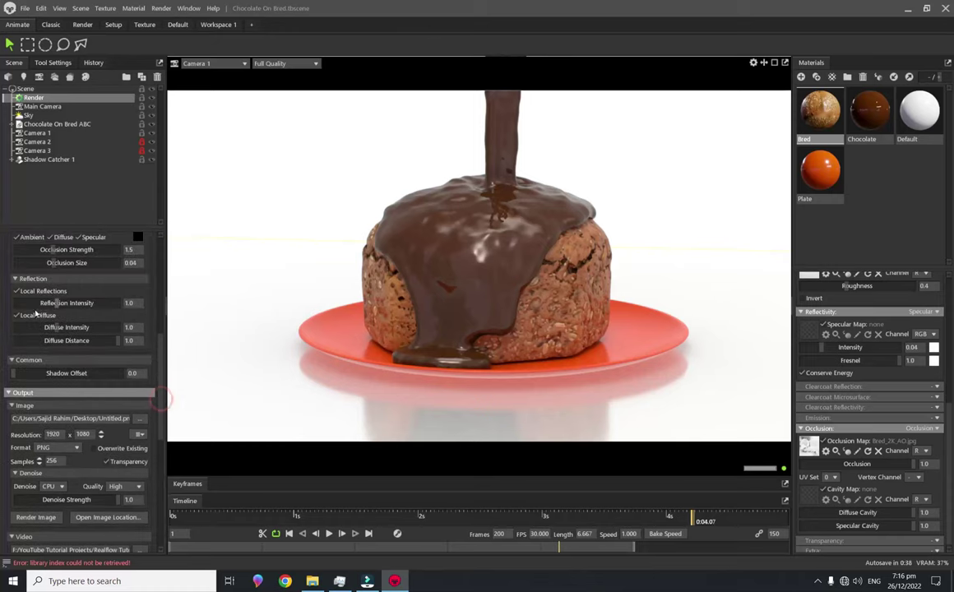
scroll(155, 371, up, 2)
scroll(158, 359, up, 2)
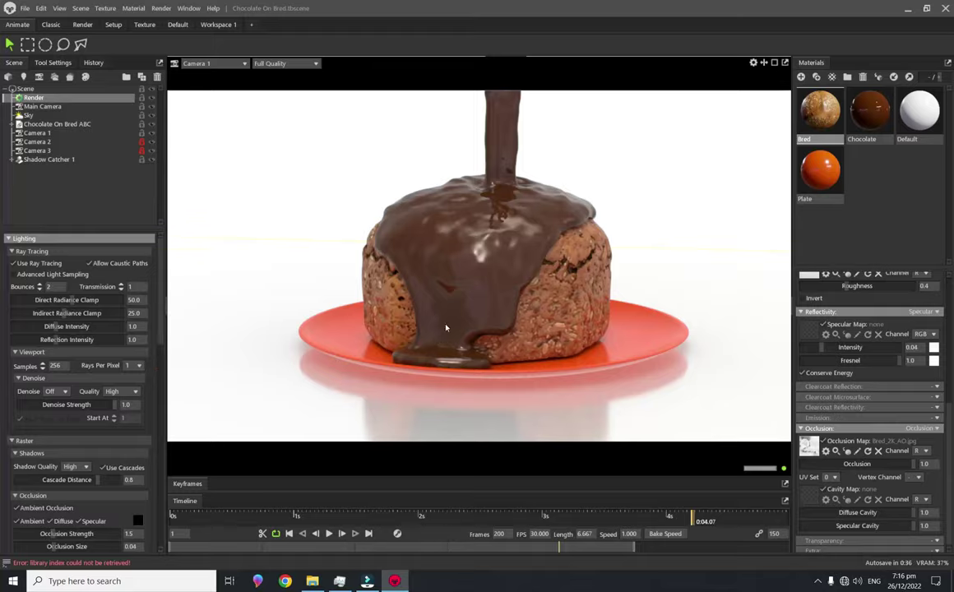
Orbit around the chocolate-covered bread and scrub the pour animation to its end frame.
drag(446, 329, 430, 362)
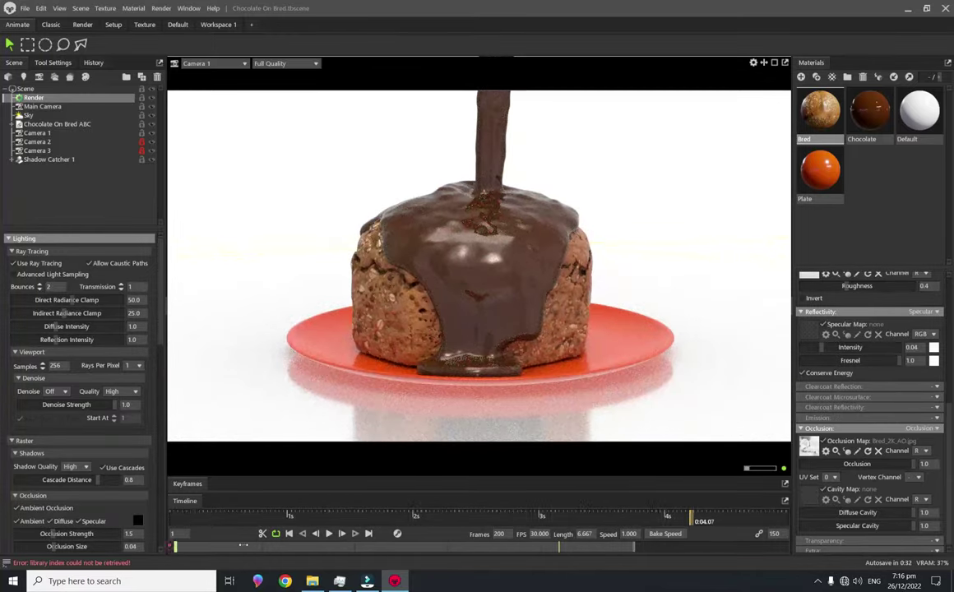
scroll(243, 546, up, 1)
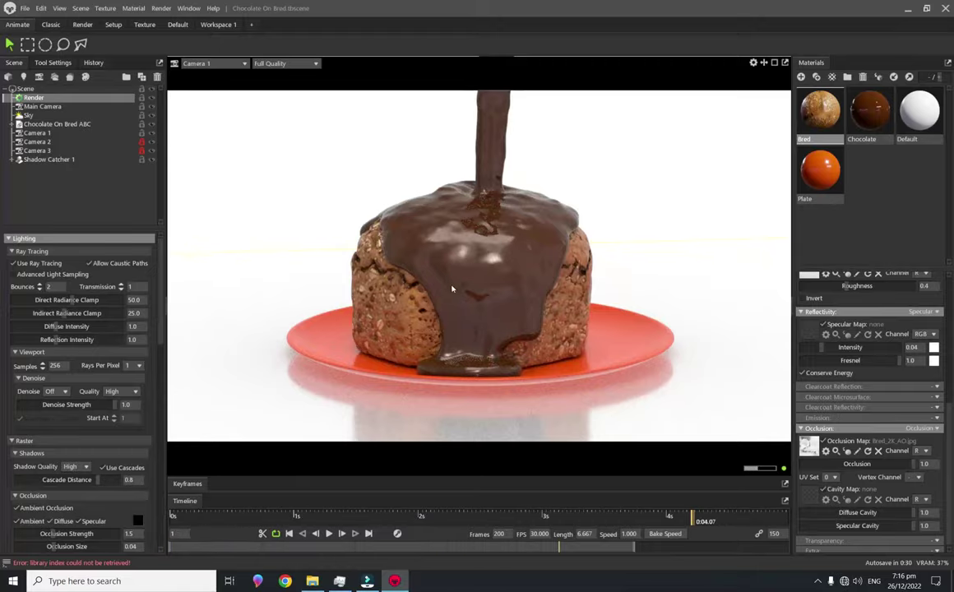
mouse_move(452, 289)
mouse_down()
mouse_move(624, 279)
mouse_move(362, 267)
mouse_move(316, 294)
mouse_up()
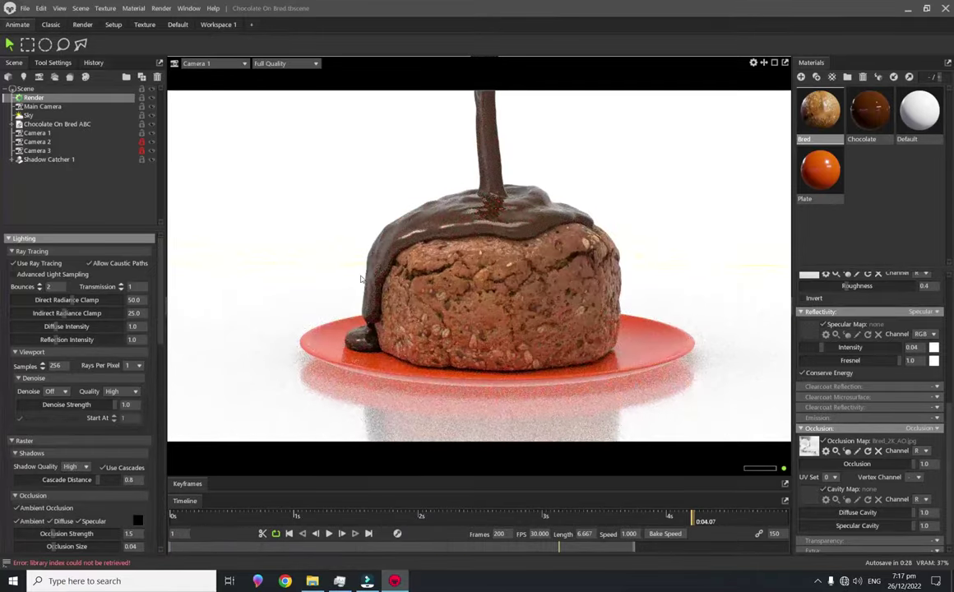
mouse_move(448, 278)
mouse_down()
mouse_move(335, 300)
mouse_move(542, 312)
mouse_move(452, 432)
mouse_up()
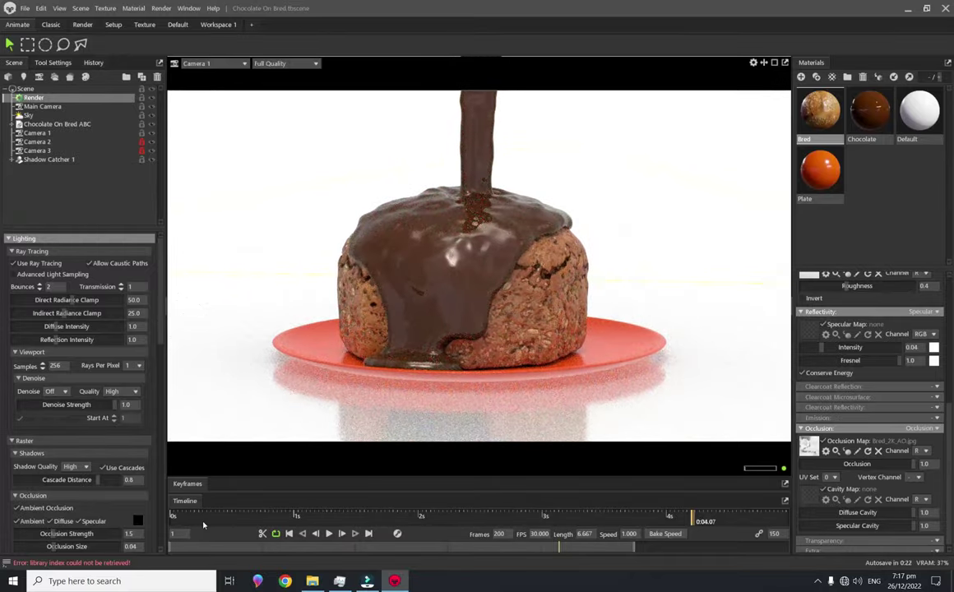
drag(174, 518, 680, 518)
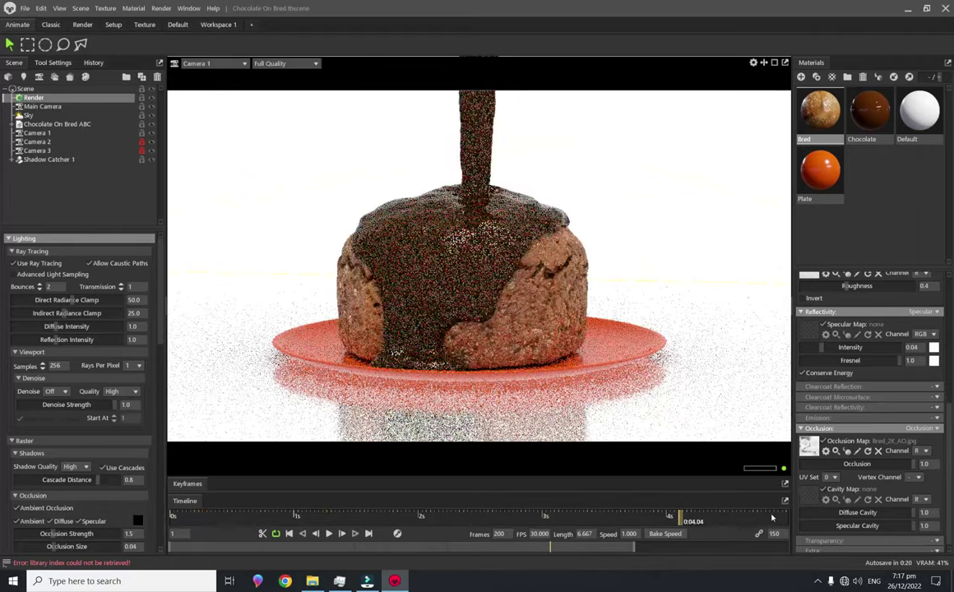
drag(772, 518, 786, 519)
Orbit to side and top-down views of the plate, zoom, and scroll to Render Video.
mouse_move(308, 158)
mouse_down()
mouse_move(676, 330)
mouse_move(688, 326)
mouse_up()
scroll(687, 326, down, 5)
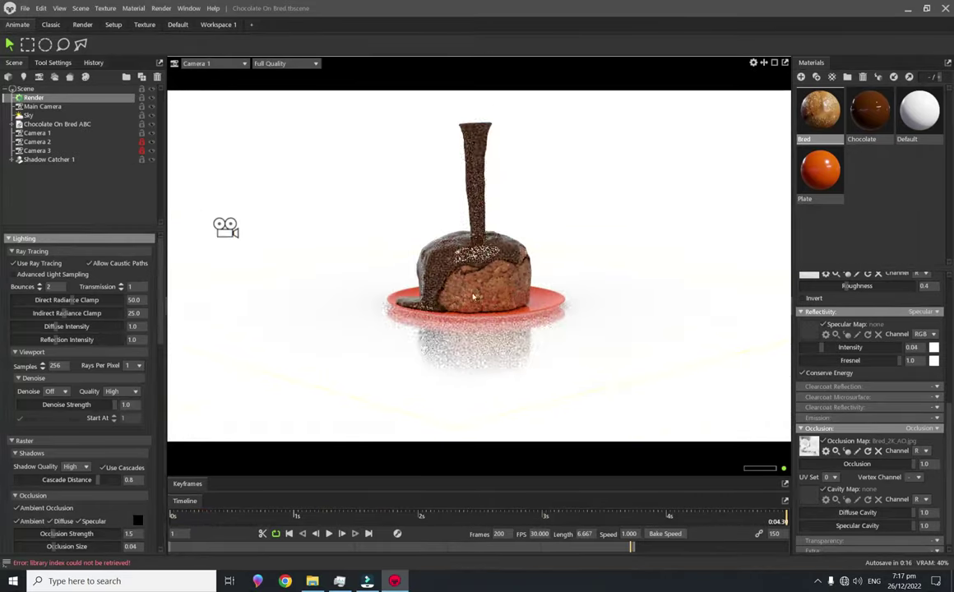
mouse_move(474, 298)
mouse_down()
mouse_move(550, 271)
mouse_move(485, 213)
mouse_move(525, 308)
mouse_up()
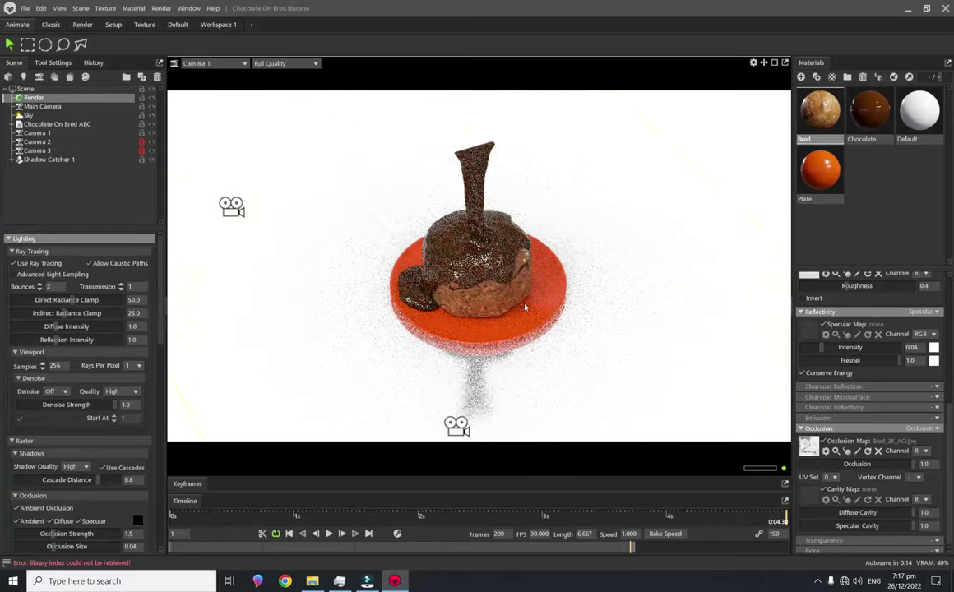
scroll(525, 308, down, 3)
scroll(480, 272, up, 10)
scroll(480, 271, up, 5)
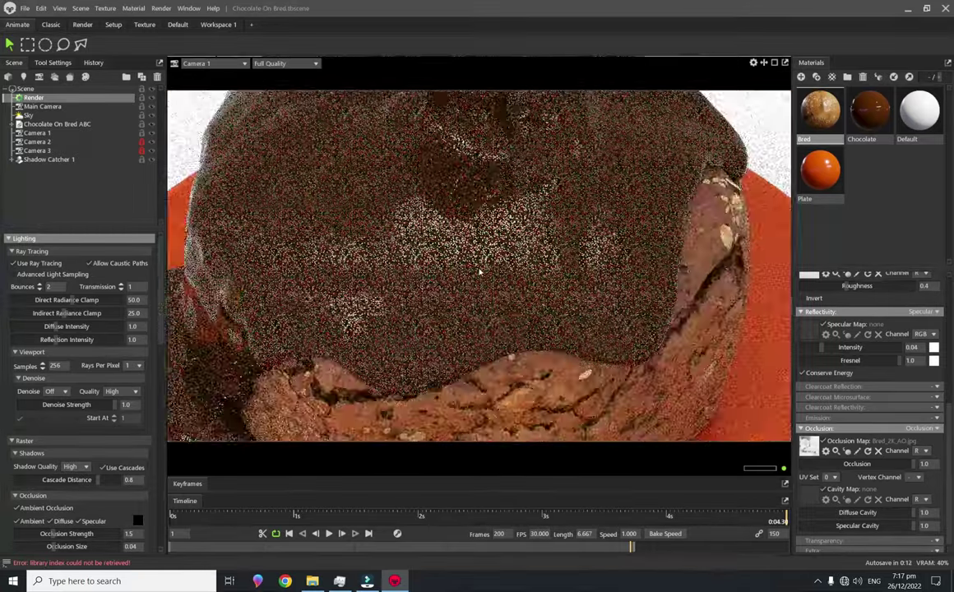
scroll(479, 272, down, 5)
scroll(494, 280, down, 2)
scroll(520, 290, down, 2)
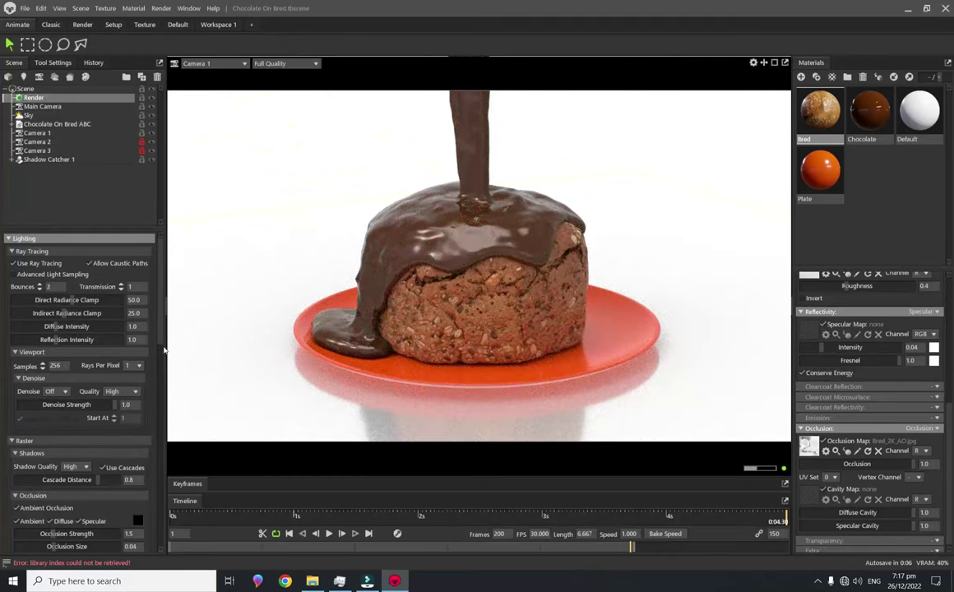
drag(162, 328, 164, 492)
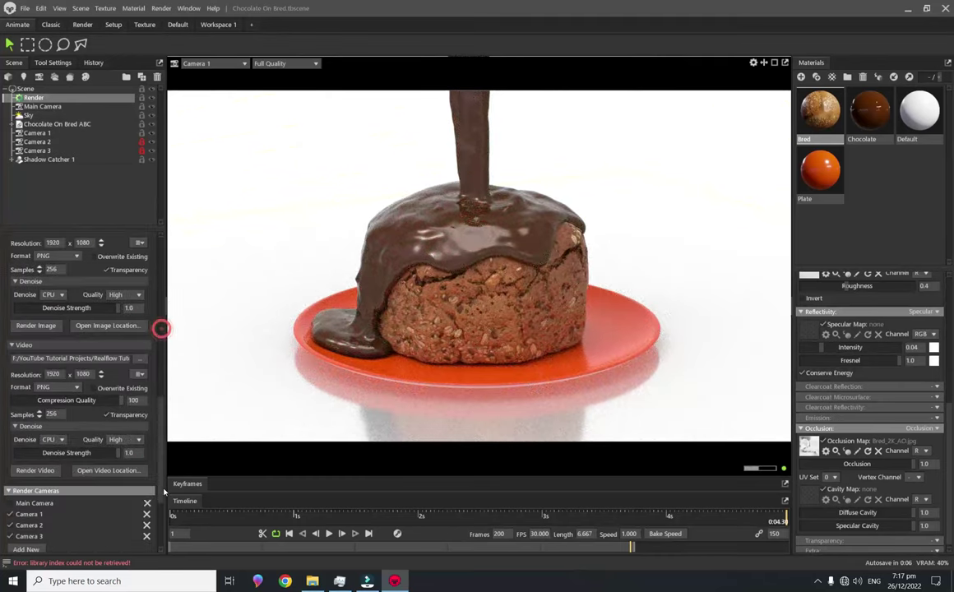
Start the Render Video job for Cameras 1, 2 and 3.
click(37, 471)
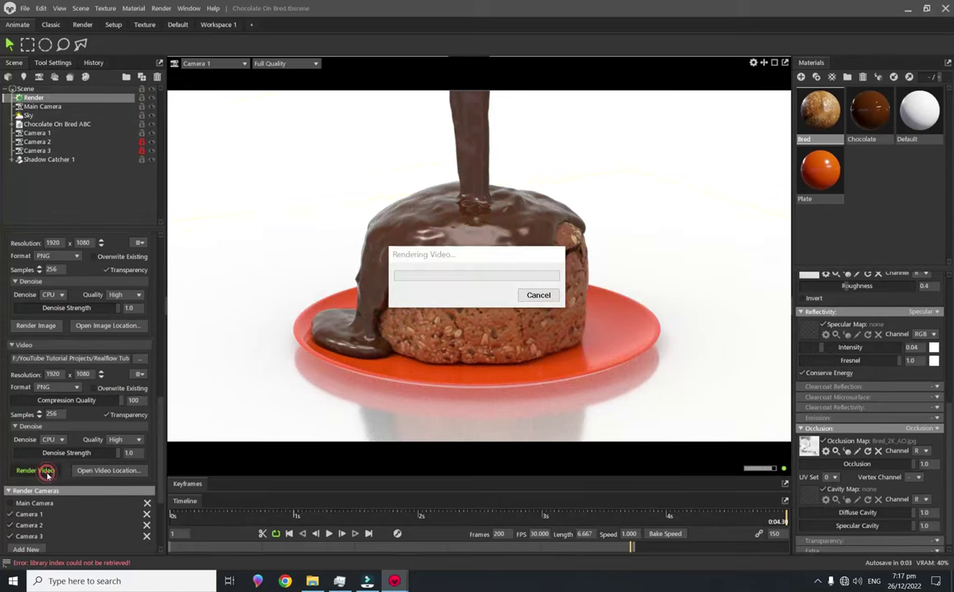